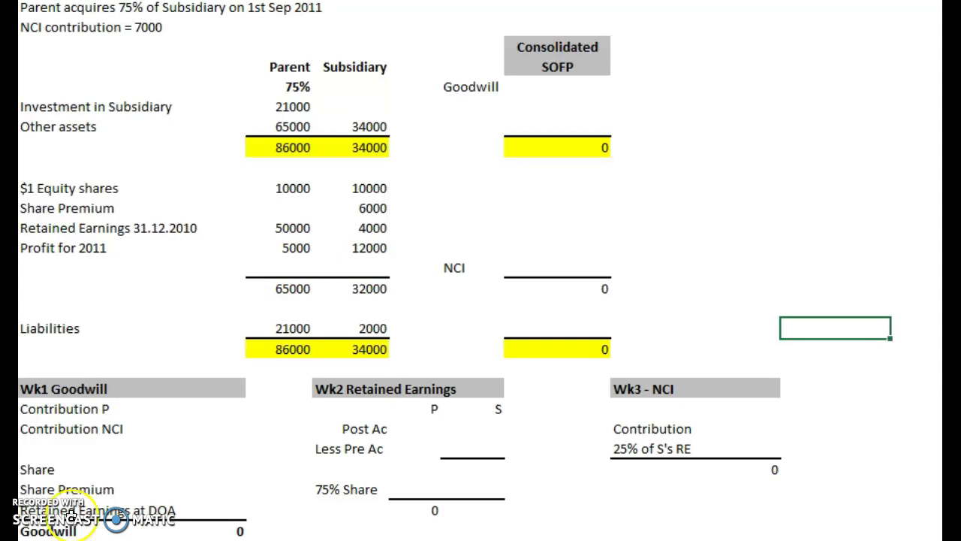
In Wk1 Goodwill, link Contribution P to the parent's 21000 investment and enter Contribution NCI 7000
{"action": "left_click", "coordinate": [132, 11]}
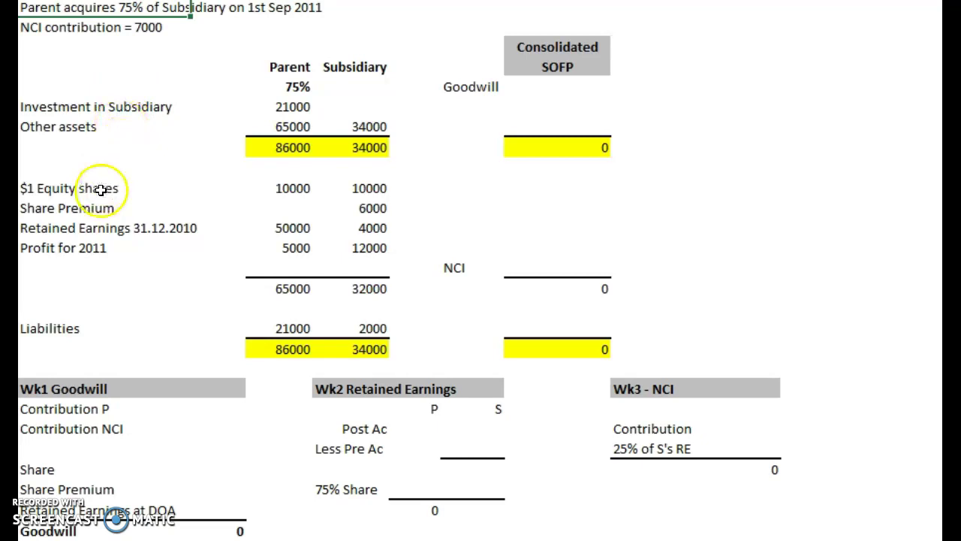
{"action": "left_click", "coordinate": [83, 230]}
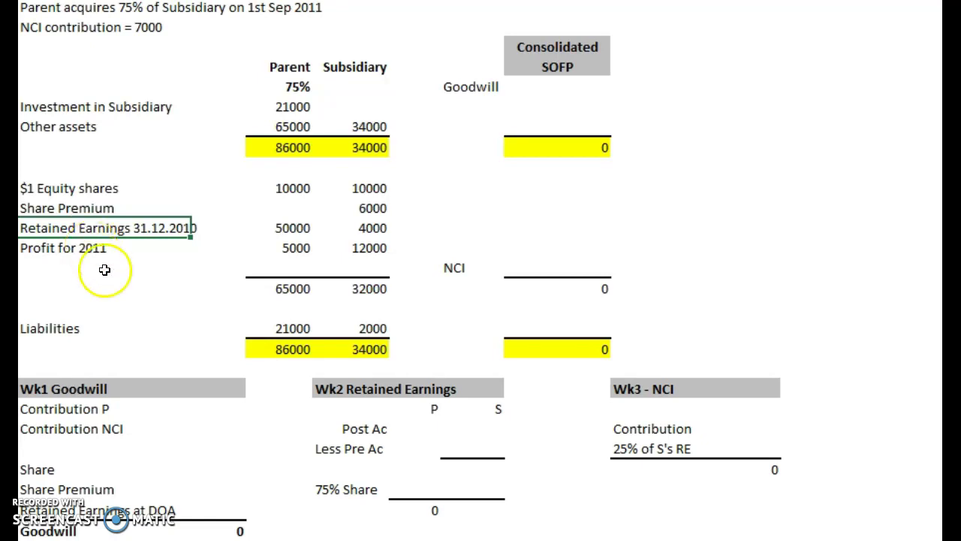
{"action": "left_click", "coordinate": [190, 414]}
{"action": "key", "text": "Right"}
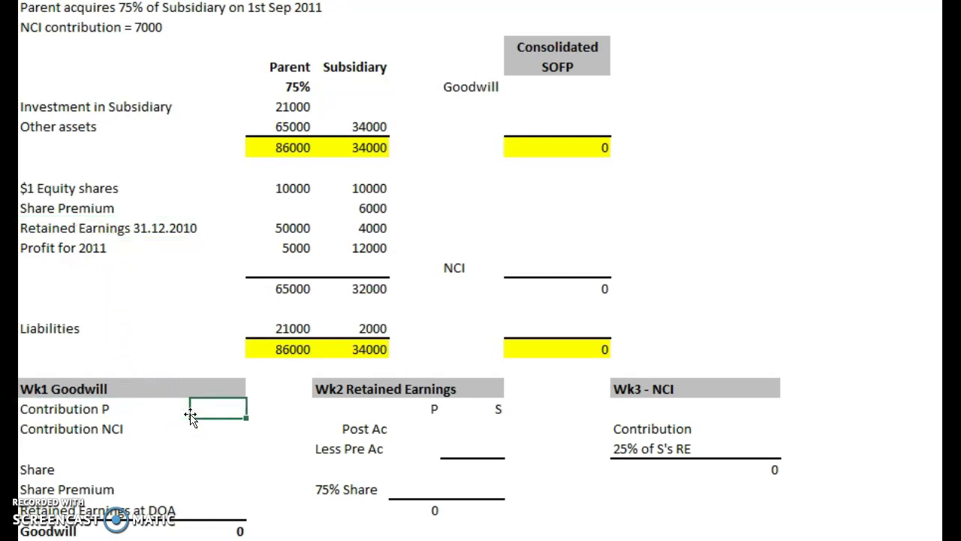
{"action": "type", "text": "+"}
{"action": "left_click", "coordinate": [271, 106]}
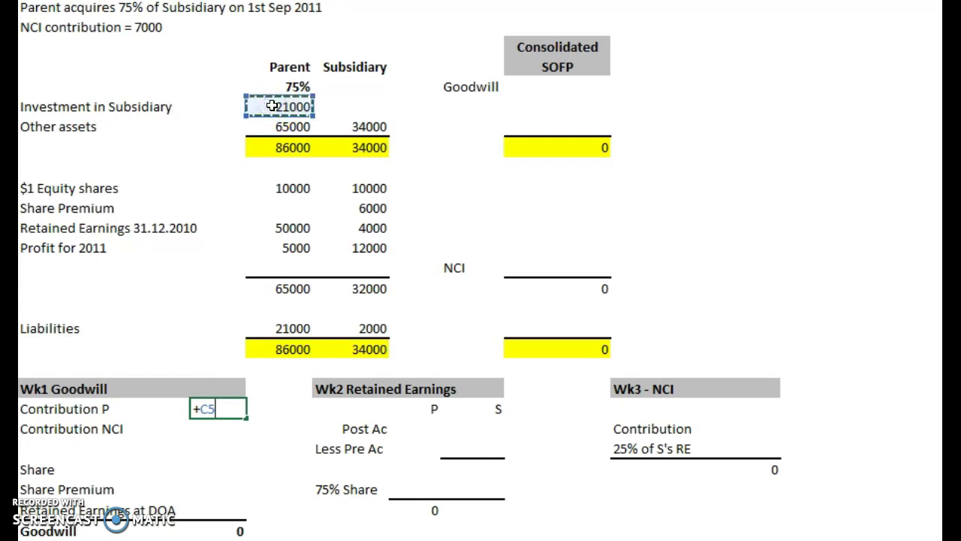
{"action": "key", "text": "Return"}
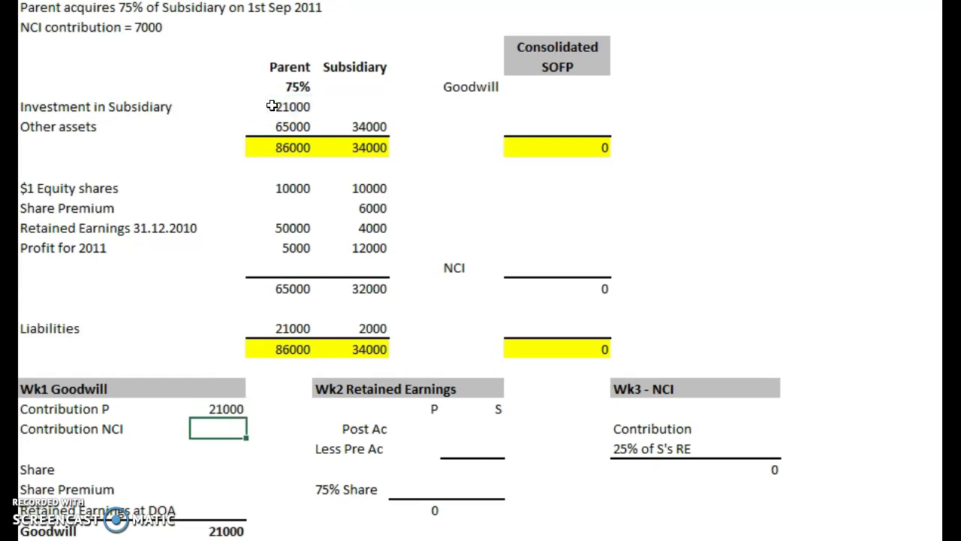
{"action": "type", "text": "+"}
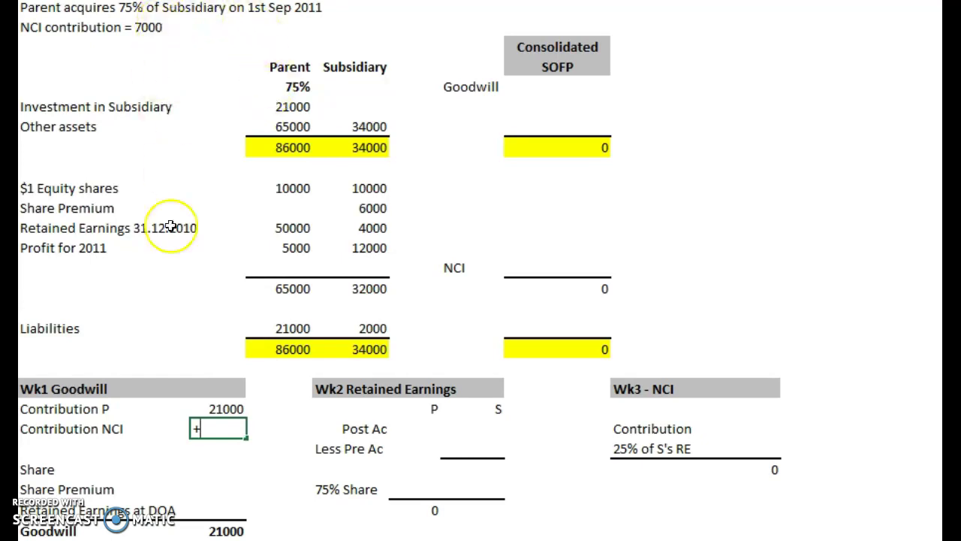
{"action": "type", "text": "7000"}
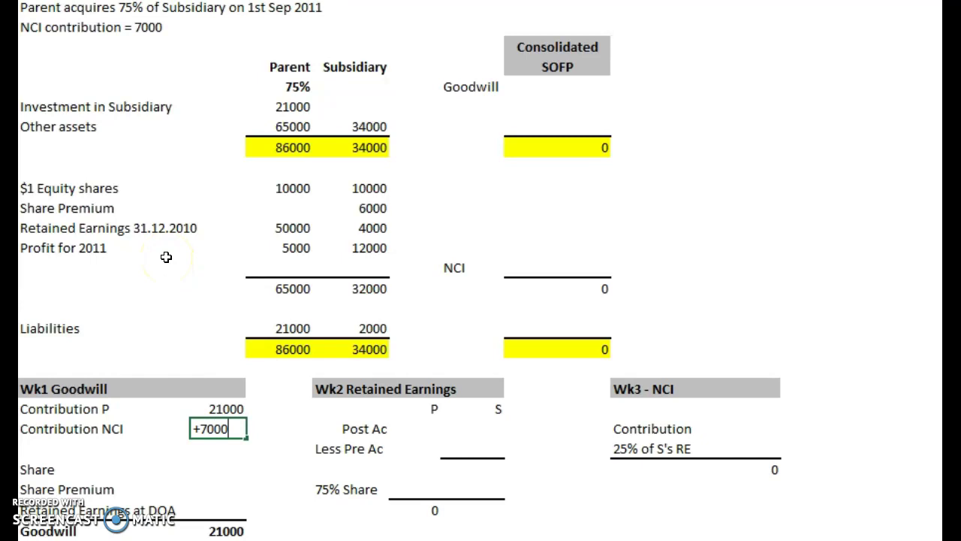
{"action": "key", "text": "Return"}
Link Share to the subsidiary's 10000 and Share Premium to its 6000, giving goodwill 12000
{"action": "key", "text": "Down"}
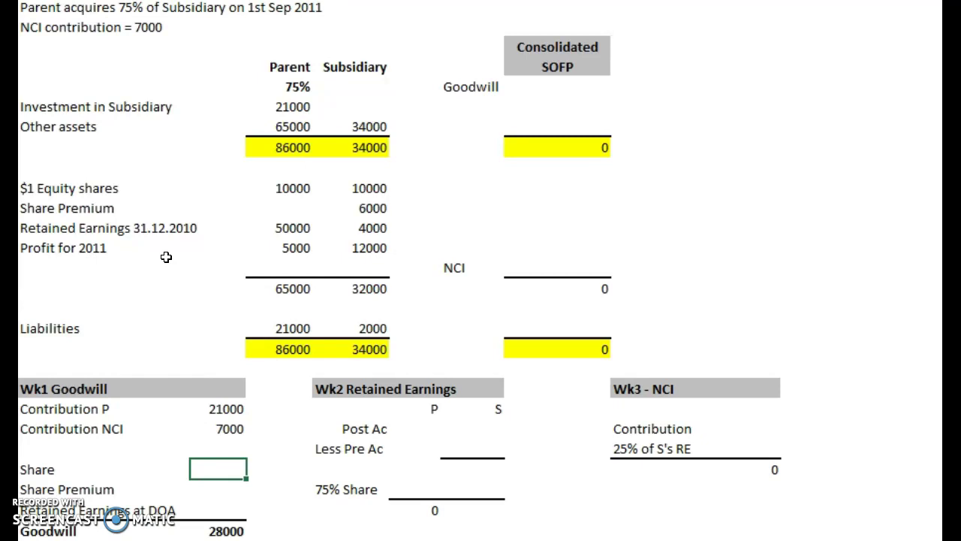
{"action": "type", "text": "+"}
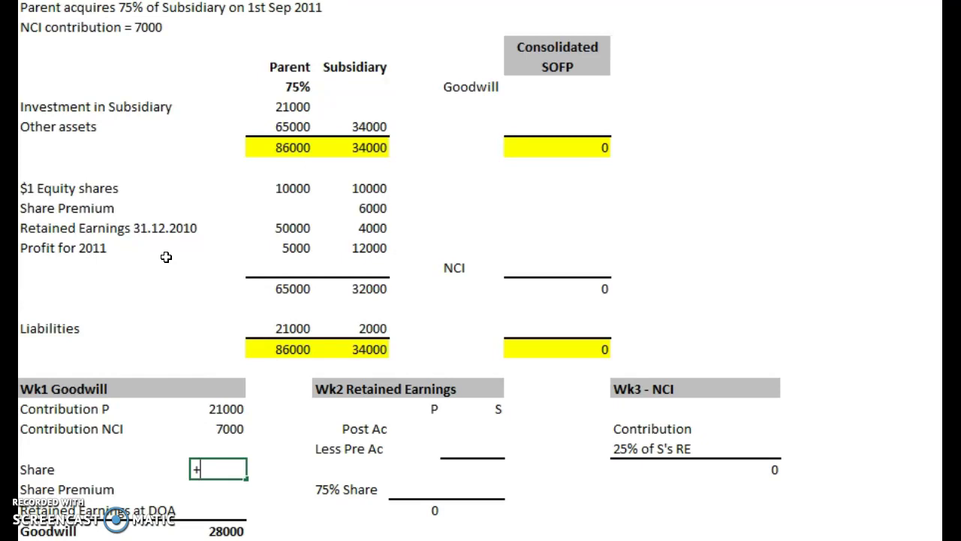
{"action": "left_click", "coordinate": [350, 189]}
{"action": "key", "text": "Return"}
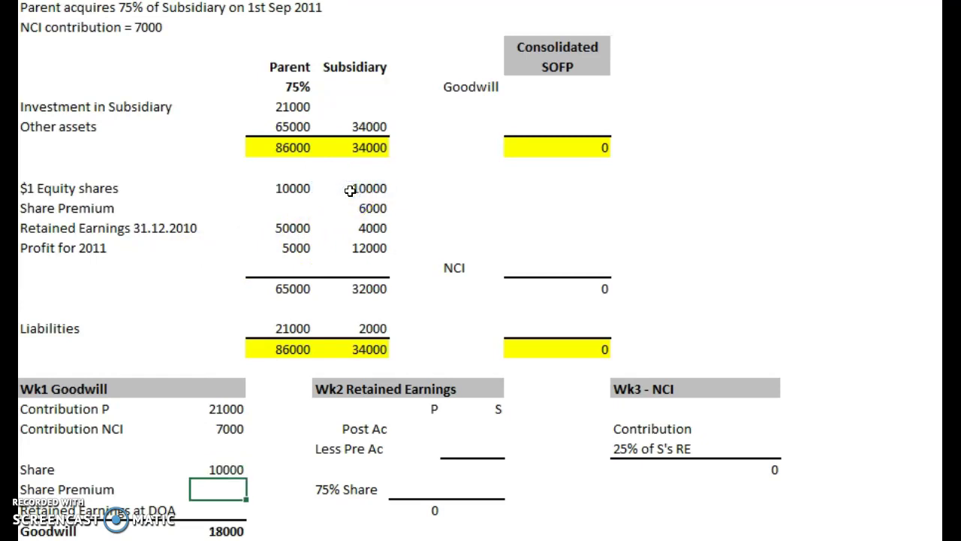
{"action": "type", "text": "+"}
{"action": "left_click", "coordinate": [362, 209]}
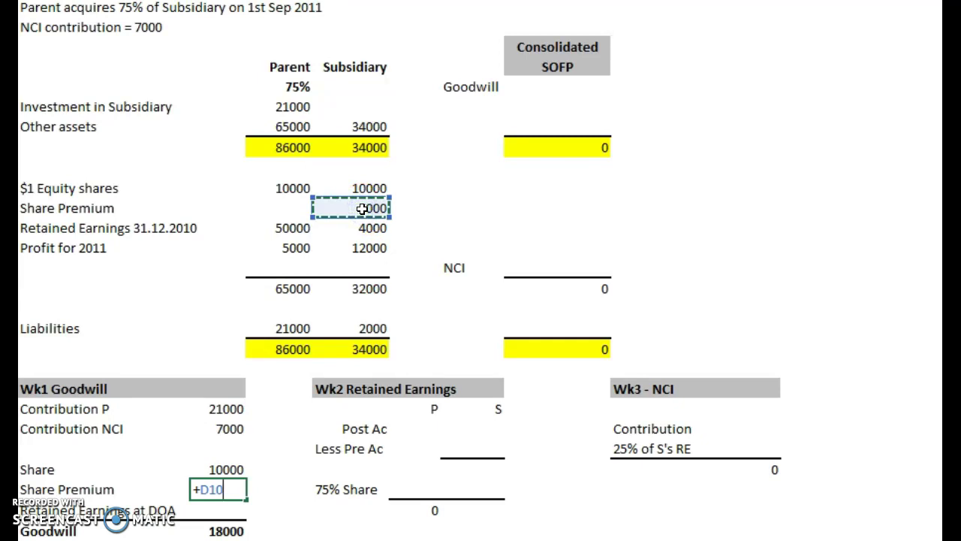
{"action": "key", "text": "Return"}
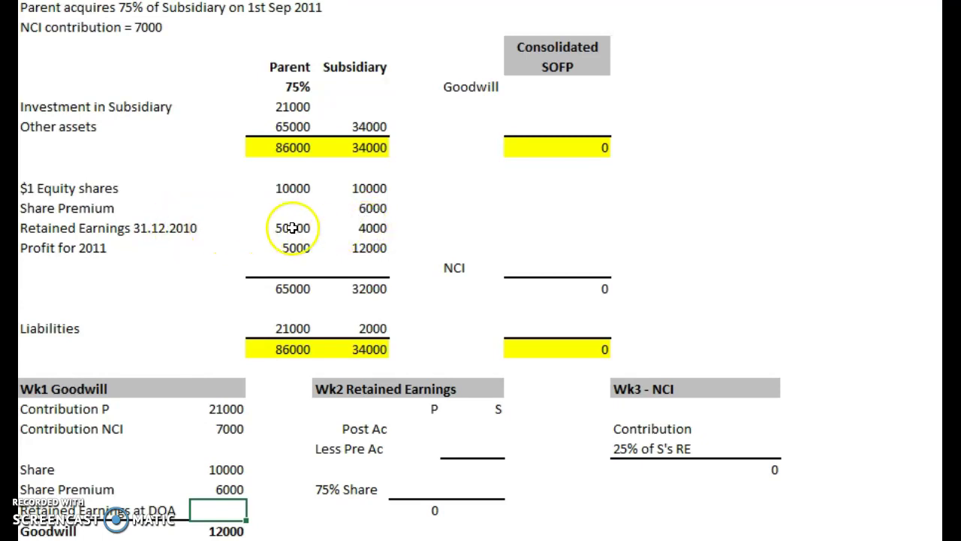
{"action": "left_click", "coordinate": [350, 226]}
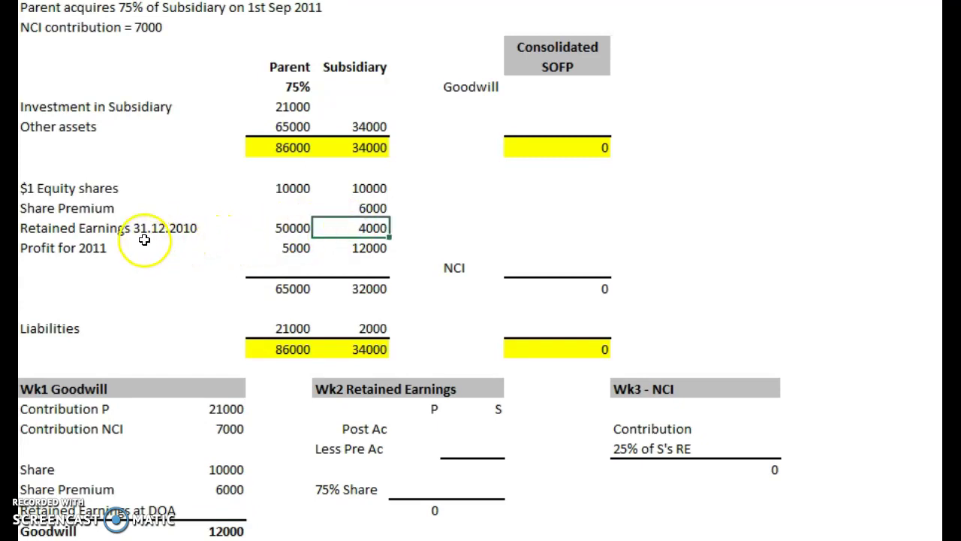
{"action": "left_click", "coordinate": [341, 248]}
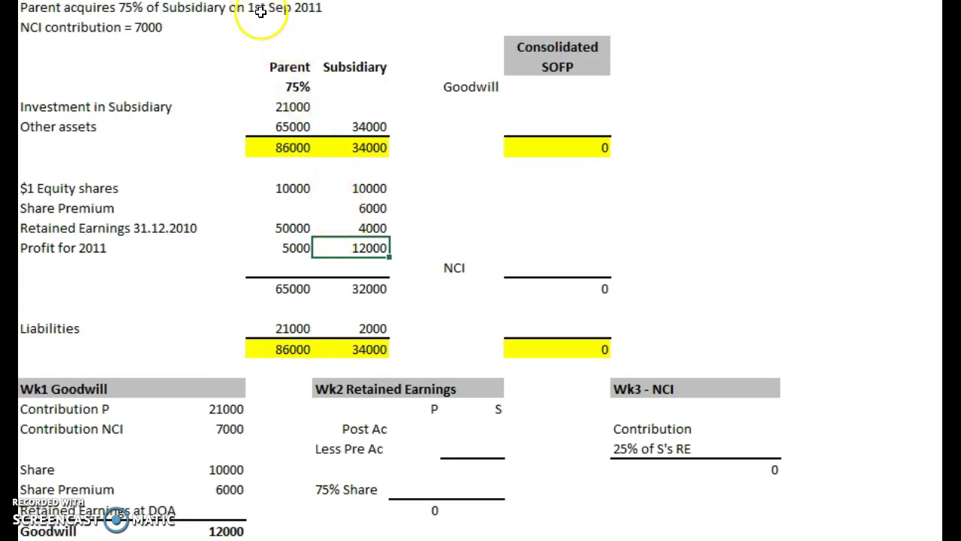
{"action": "left_click", "coordinate": [334, 248]}
Start a 'Retained Earnings at DOA' side working with the 31.12.2010 retained earnings linked to 4000
{"action": "left_click", "coordinate": [715, 103]}
{"action": "type", "text": "Retained Earnings at"}
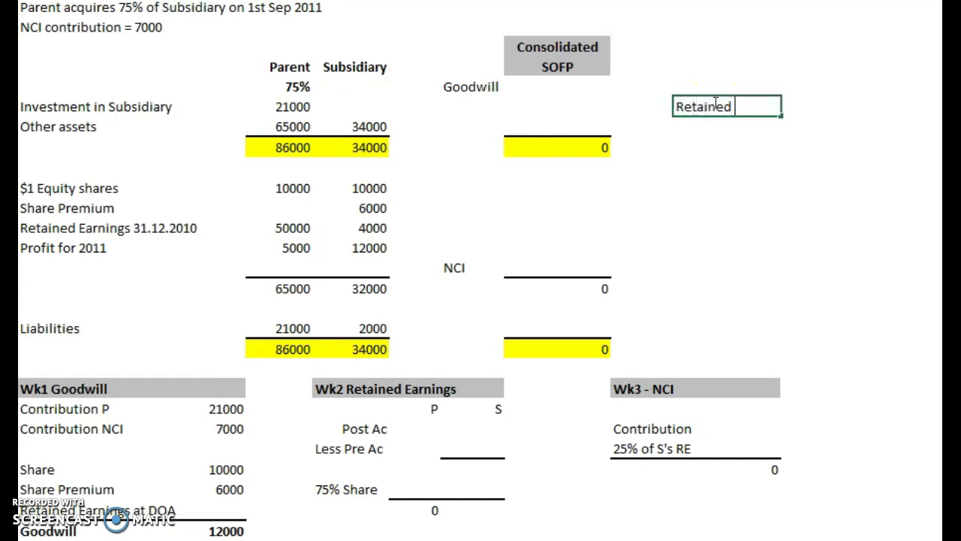
{"action": "type", "text": " DOA"}
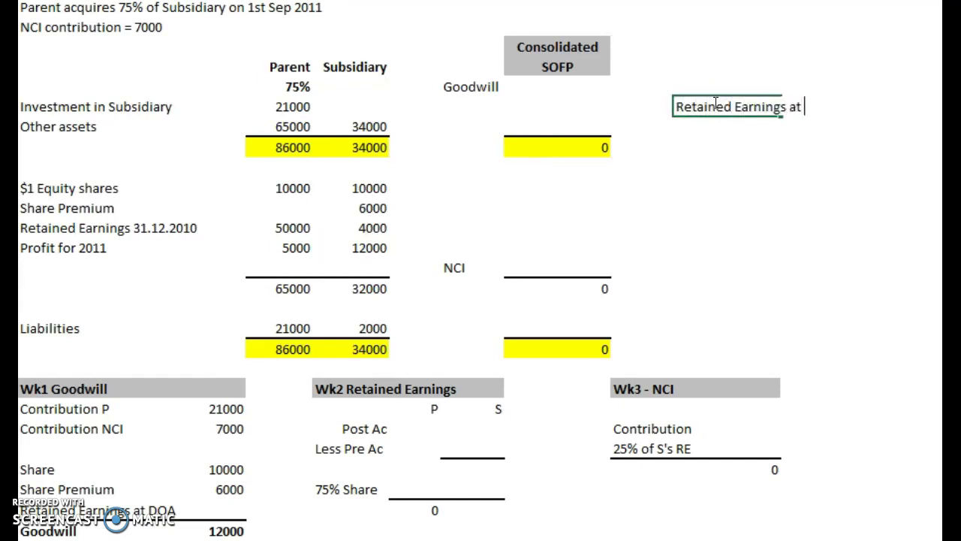
{"action": "key", "text": "Return"}
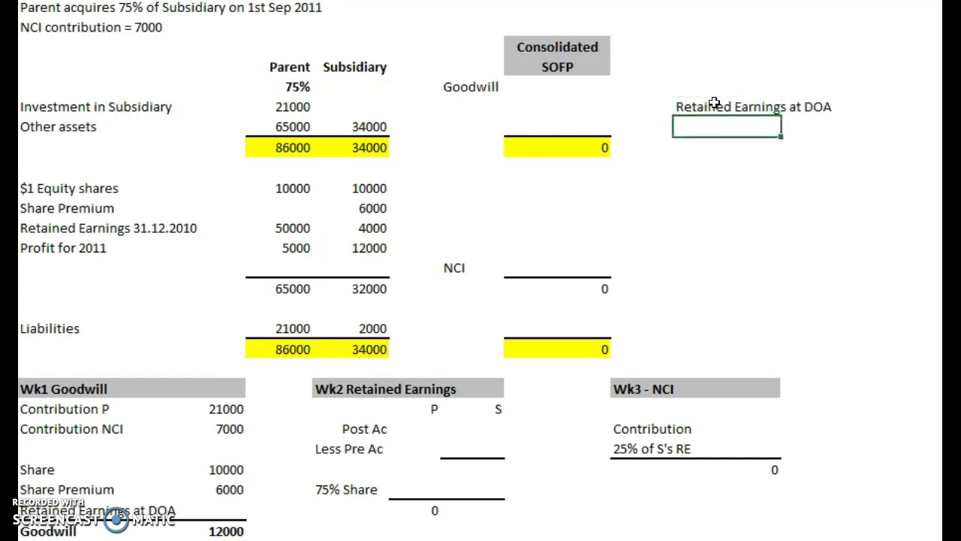
{"action": "type", "text": "+"}
{"action": "left_click", "coordinate": [58, 227]}
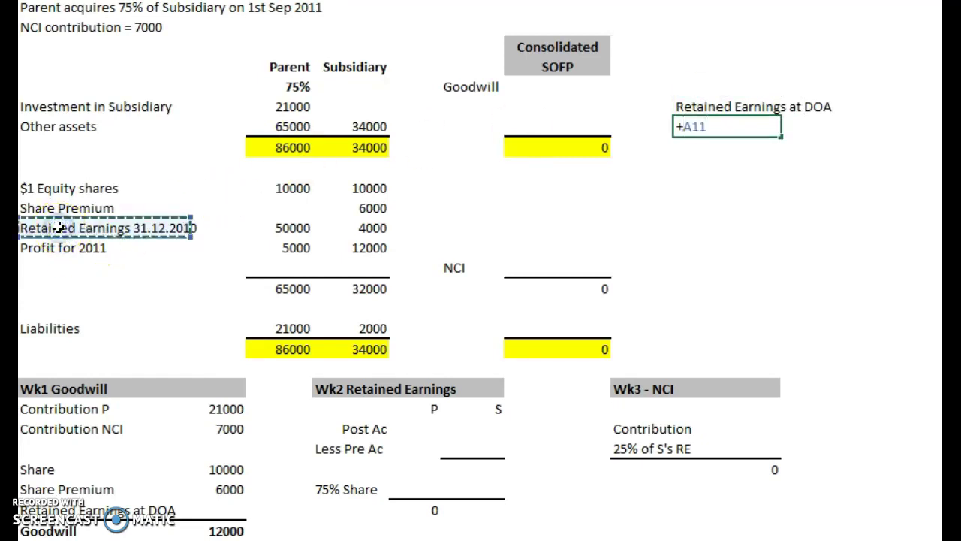
{"action": "key", "text": "Return"}
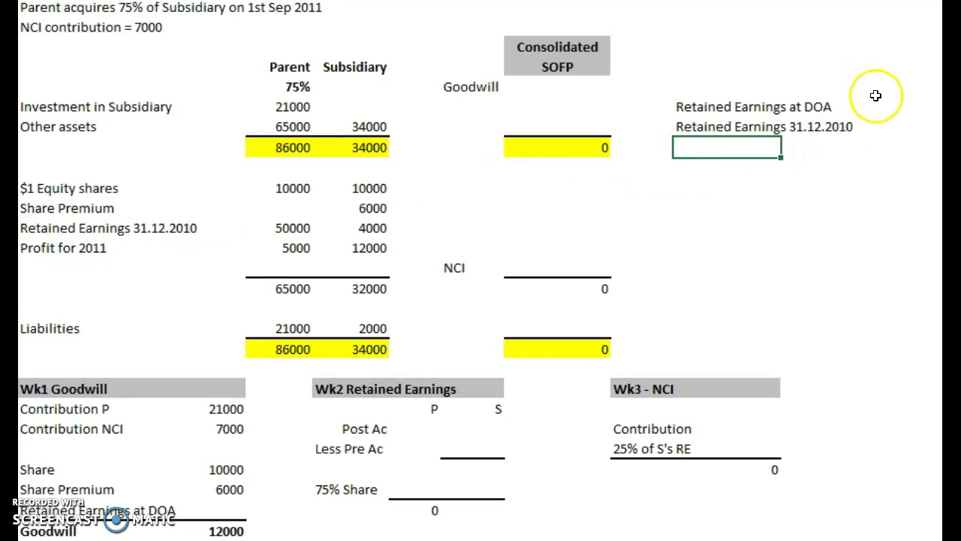
{"action": "left_click", "coordinate": [909, 125]}
{"action": "type", "text": "+"}
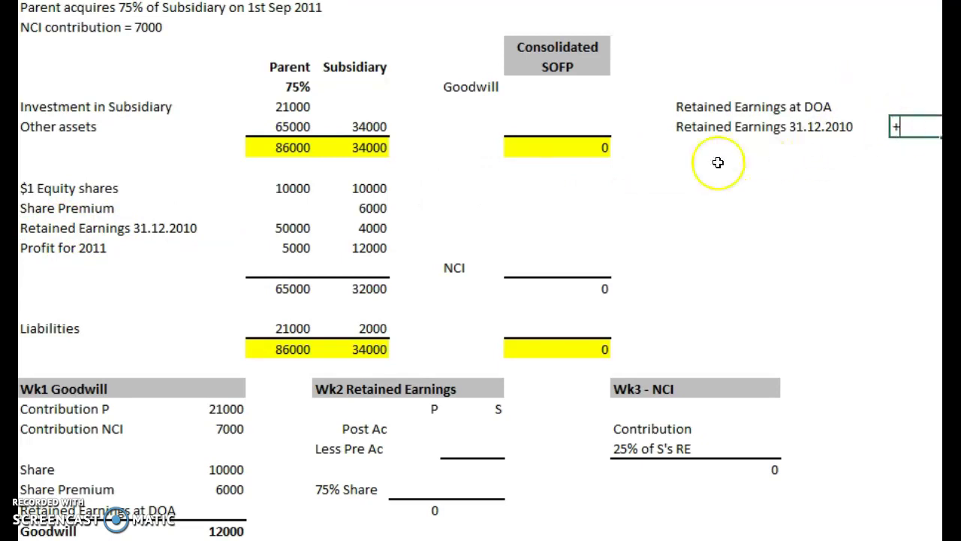
{"action": "left_click", "coordinate": [366, 223]}
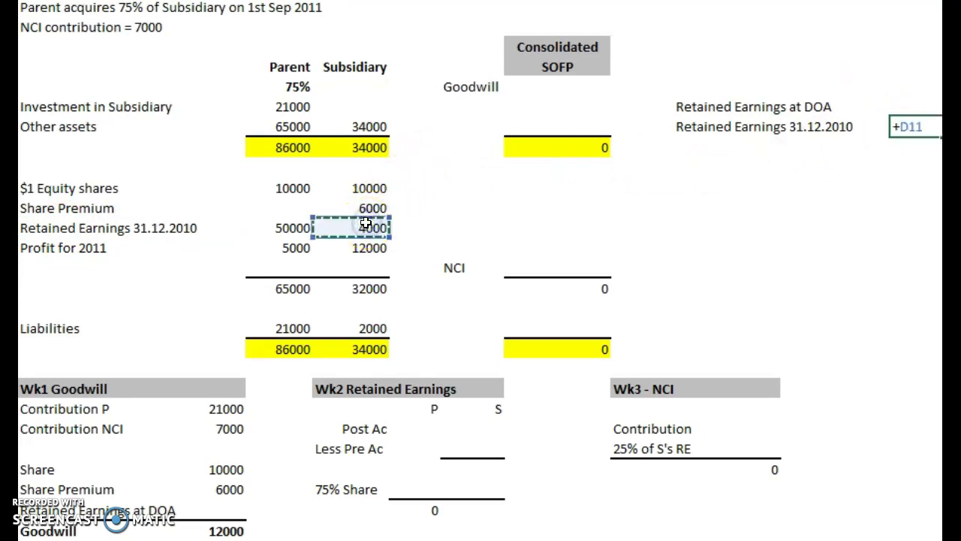
{"action": "key", "text": "Return"}
Add a 'Profit at DOA' line noted '8/12 x 12000' that calculates 8000
{"action": "key", "text": "Left"}
{"action": "key", "text": "Left"}
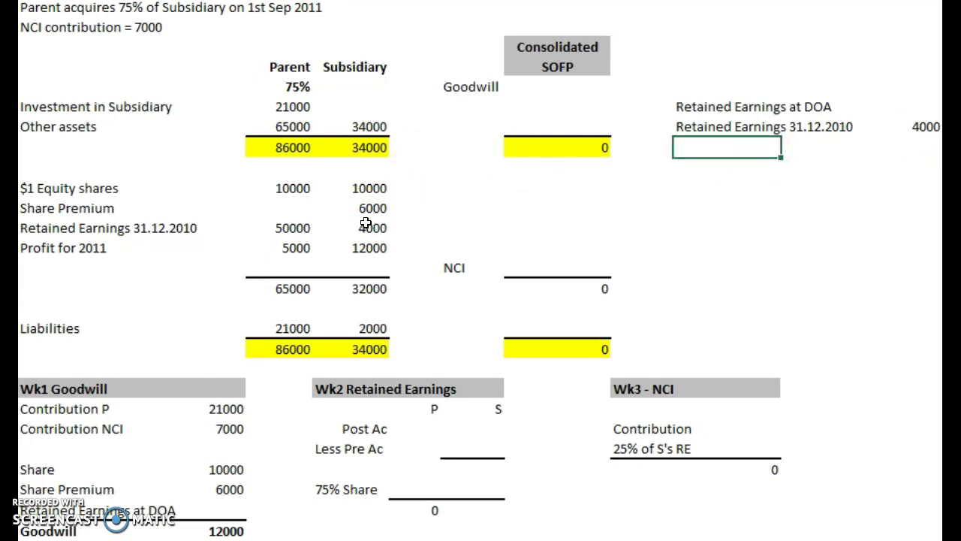
{"action": "type", "text": "P"}
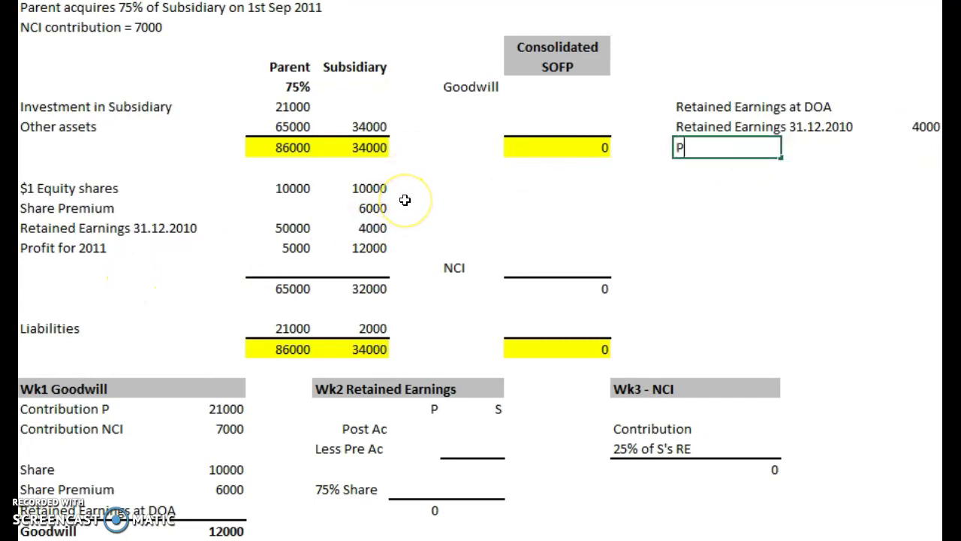
{"action": "type", "text": "rofit at DOA"}
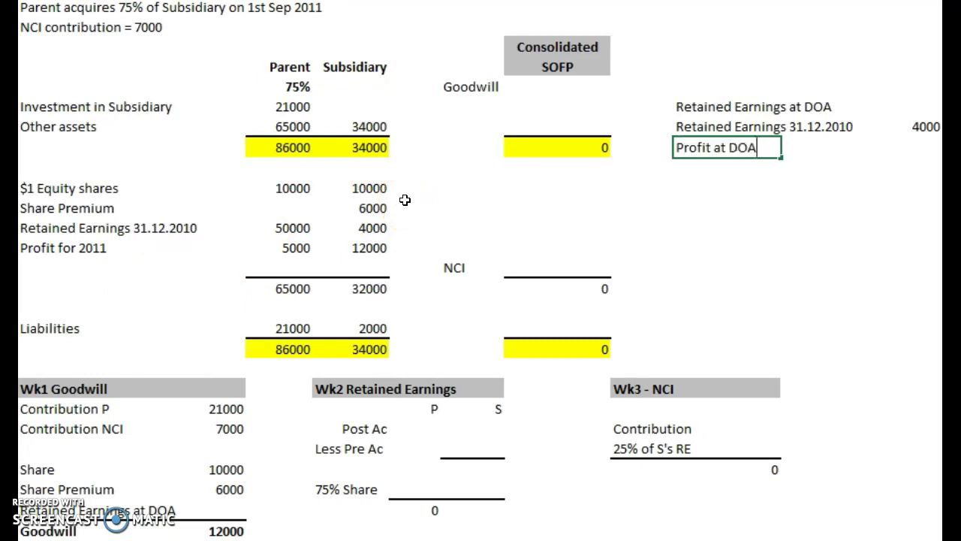
{"action": "key", "text": "Right"}
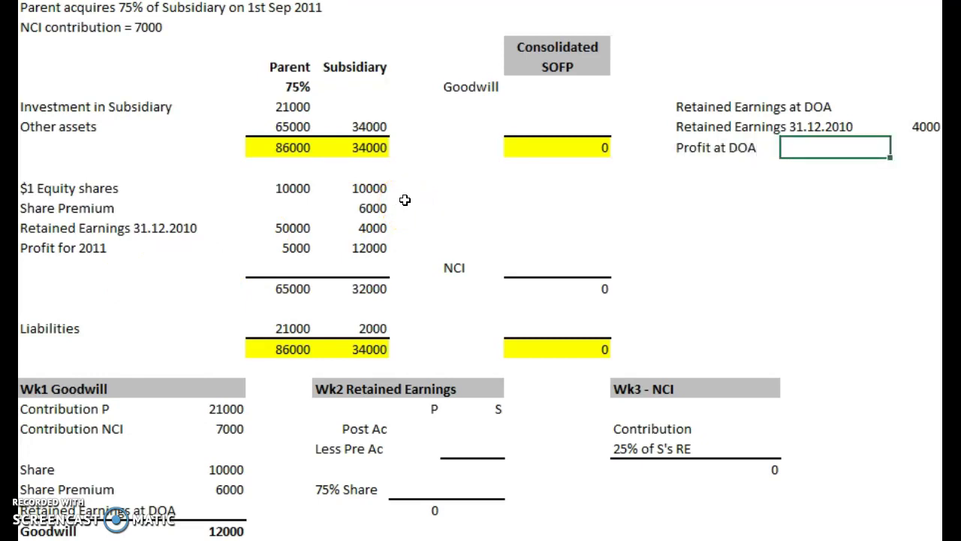
{"action": "type", "text": "8/12 x 12000"}
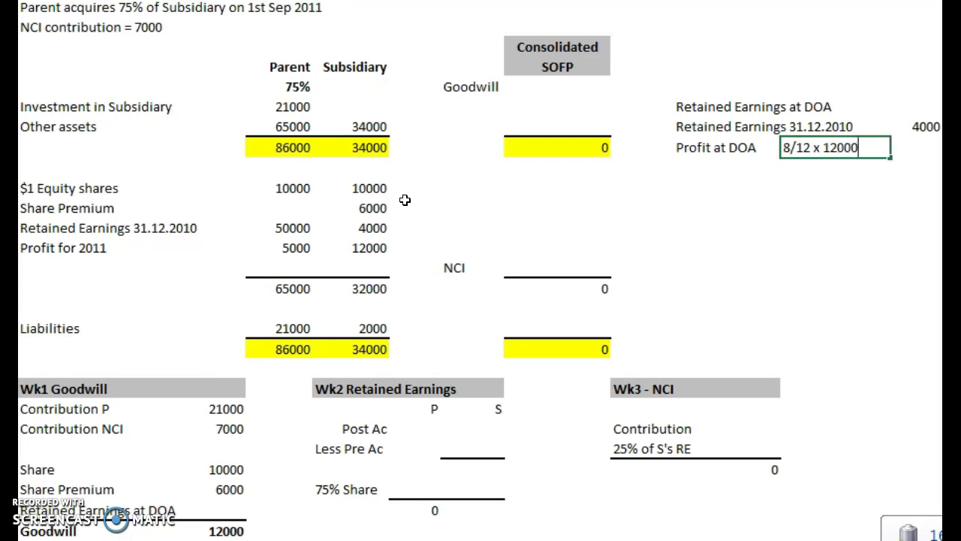
{"action": "key", "text": "Return"}
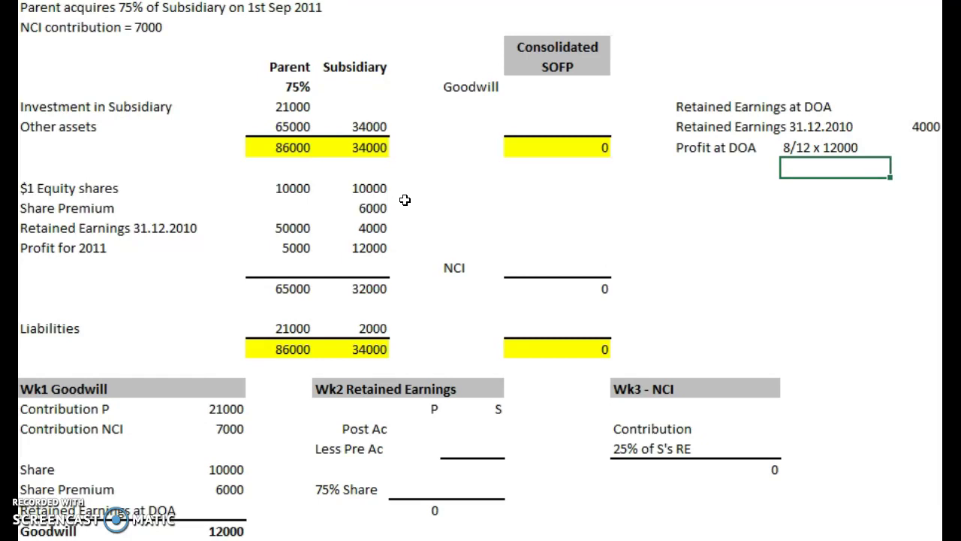
{"action": "key", "text": "Up"}
{"action": "key", "text": "Right"}
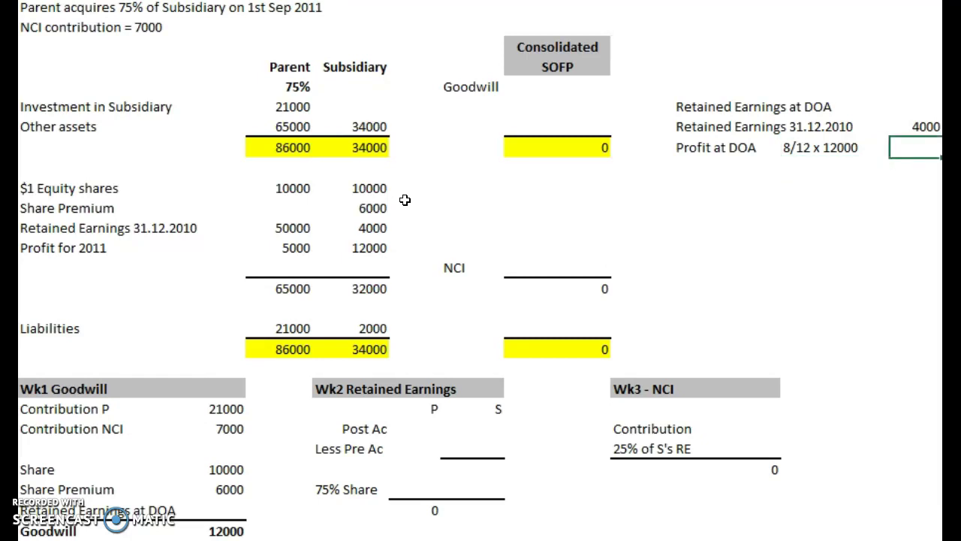
{"action": "type", "text": "+8/12 * 1"}
{"action": "key", "text": "Return"}
AutoSum the 4000 and 8000 to total retained earnings at acquisition of 12000
{"action": "key", "text": "Up"}
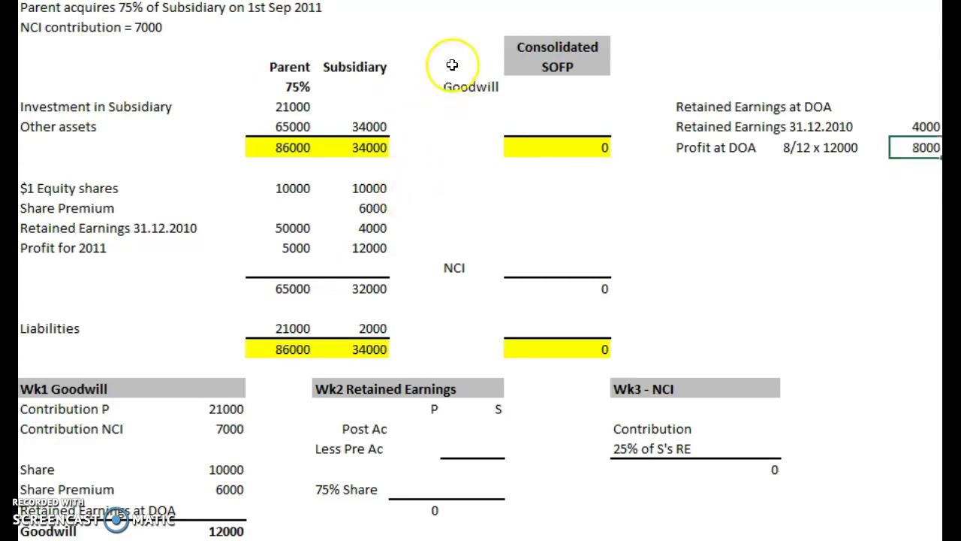
{"action": "key", "text": "Down"}
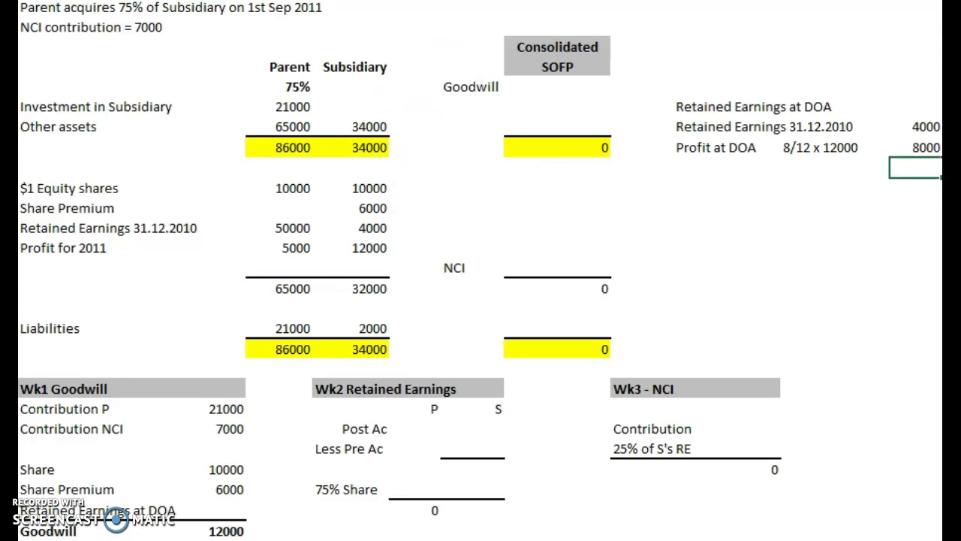
{"action": "key", "text": "alt+equal"}
{"action": "key", "text": "Return"}
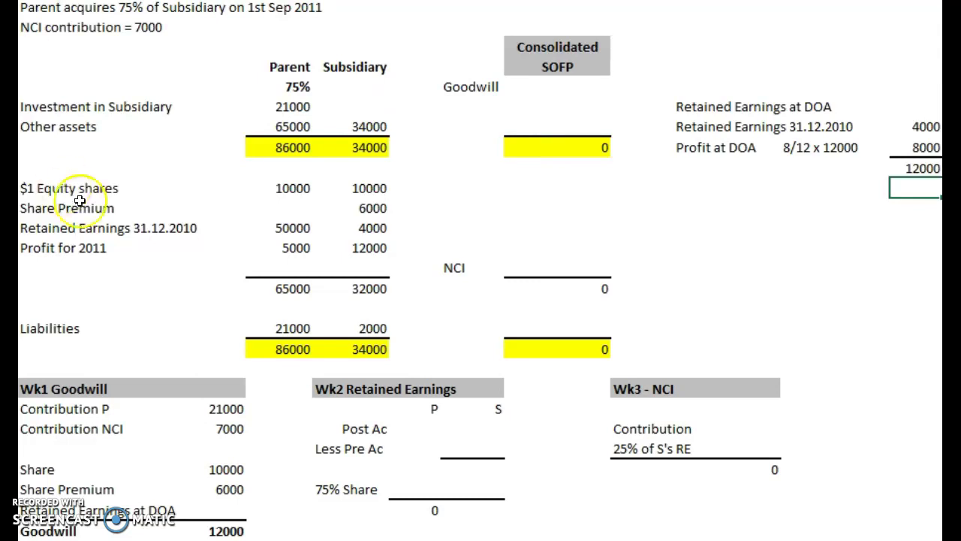
Link Wk1's Retained Earnings at DOA line to the 12000 side-working total
{"action": "left_click", "coordinate": [230, 510]}
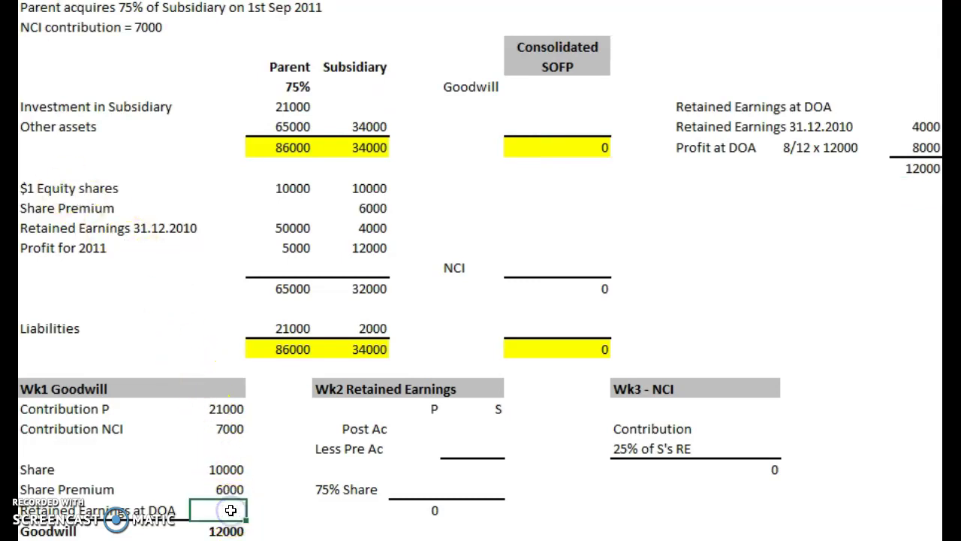
{"action": "type", "text": "+"}
{"action": "left_click", "coordinate": [911, 171]}
{"action": "key", "text": "Return"}
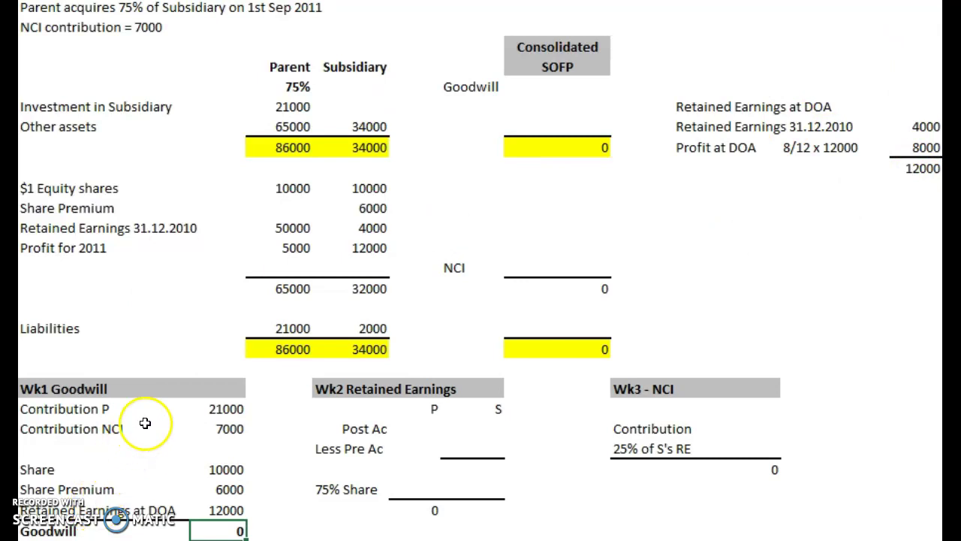
Select the contributions and net-asset amounts to verify goodwill now shows 0
{"action": "left_click_drag", "start_coordinate": [203, 411], "coordinate": [202, 428]}
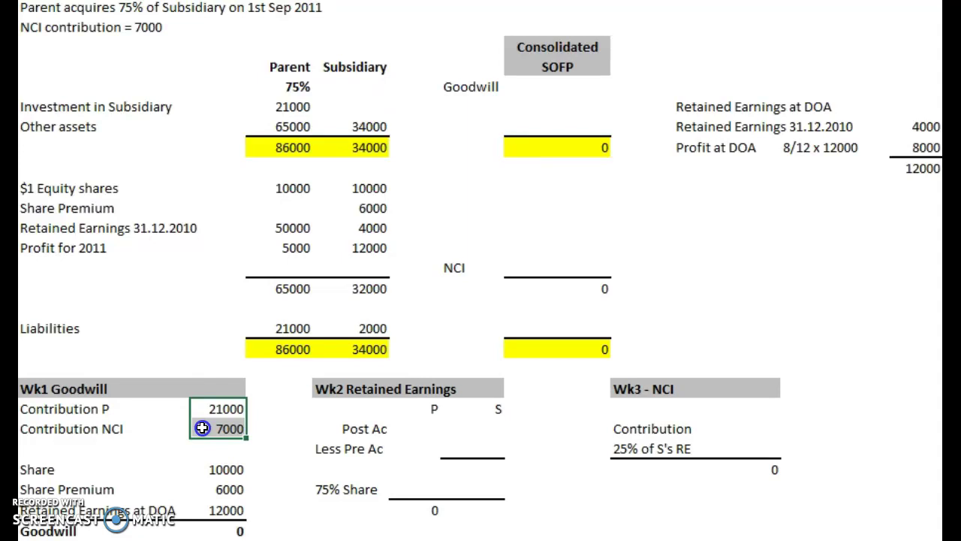
{"action": "left_click_drag", "start_coordinate": [202, 428], "coordinate": [202, 428]}
{"action": "left_click_drag", "start_coordinate": [193, 468], "coordinate": [197, 507]}
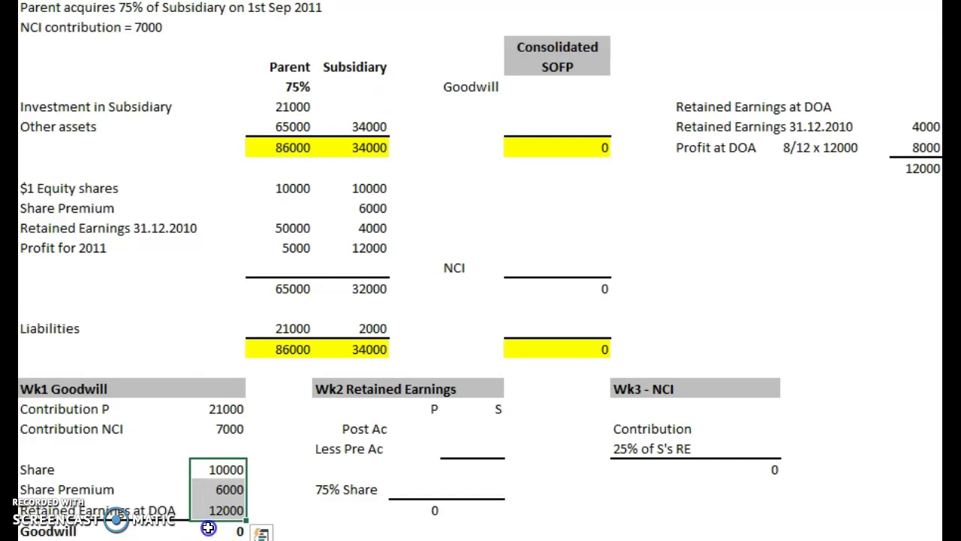
{"action": "left_click", "coordinate": [208, 528]}
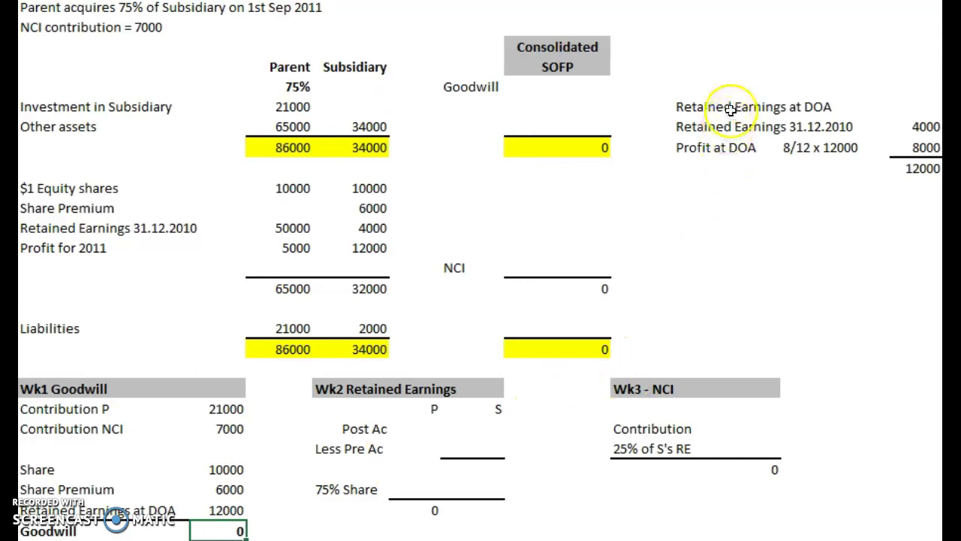
Apply bold and grey fill to the Retained Earnings at DOA heading, then review its 4000 and 12000 figures
{"action": "left_click_drag", "start_coordinate": [715, 108], "coordinate": [906, 102]}
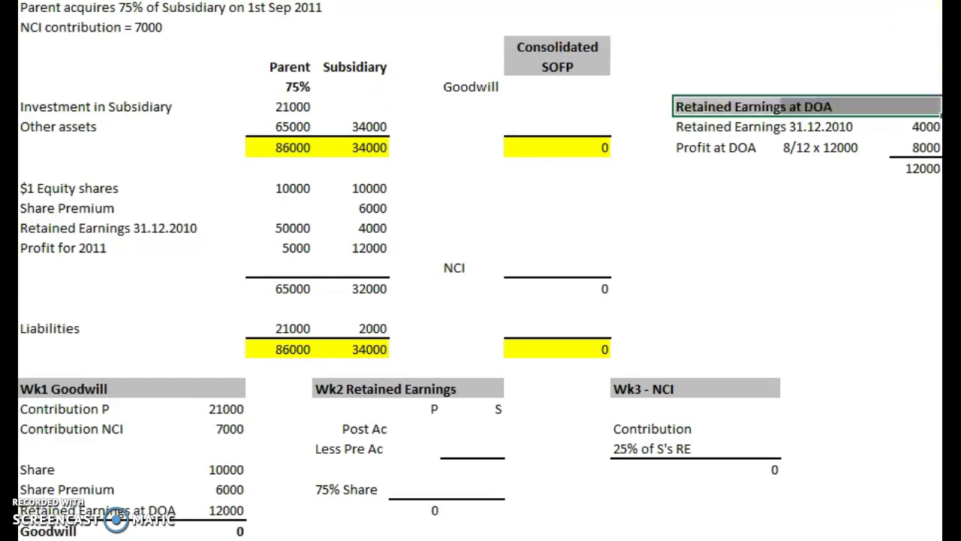
{"action": "left_click", "coordinate": [778, 184]}
{"action": "left_click", "coordinate": [706, 125]}
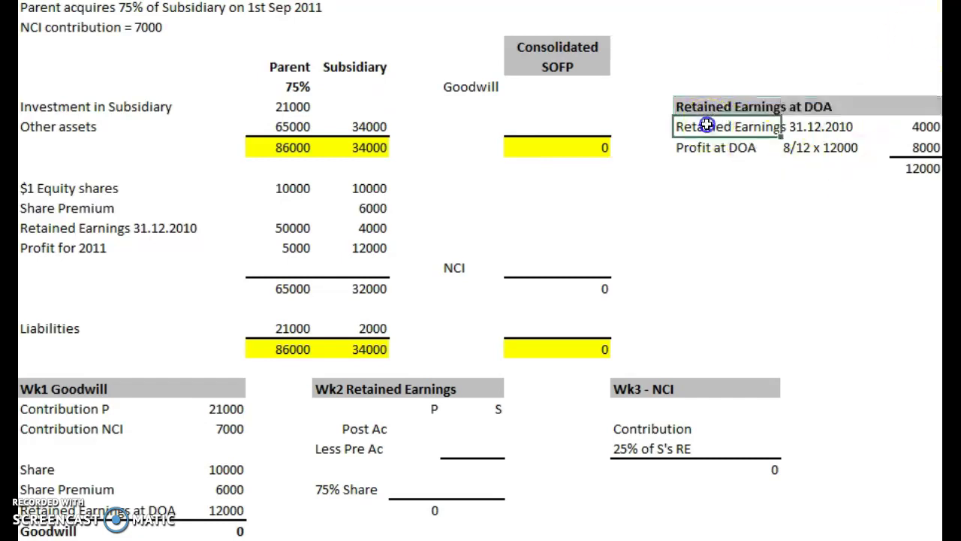
{"action": "key", "text": "Right"}
{"action": "key", "text": "Right"}
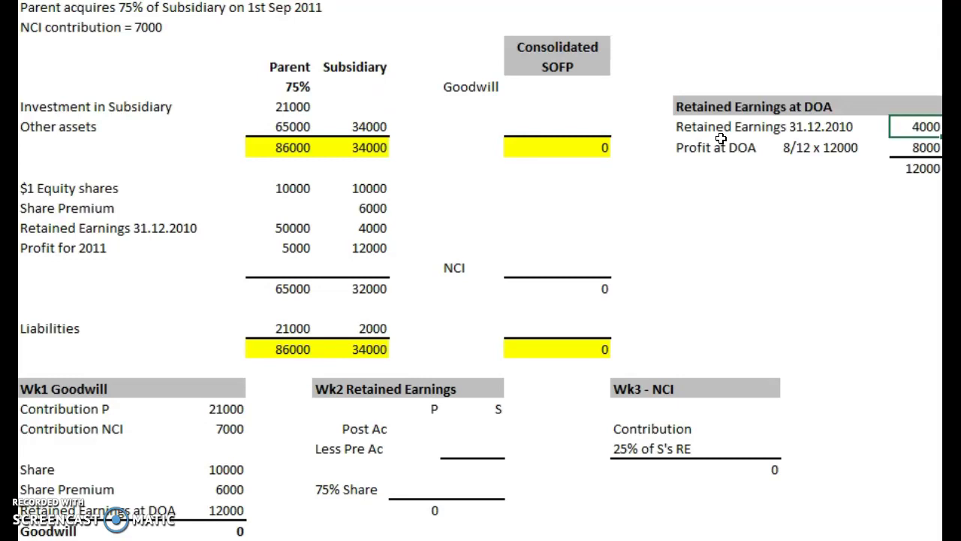
{"action": "left_click", "coordinate": [892, 169]}
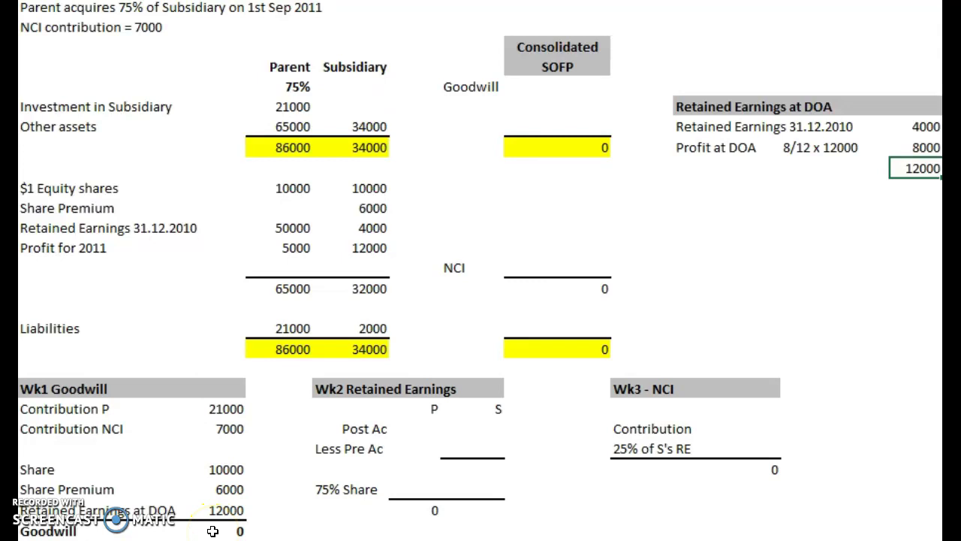
{"action": "left_click", "coordinate": [420, 428]}
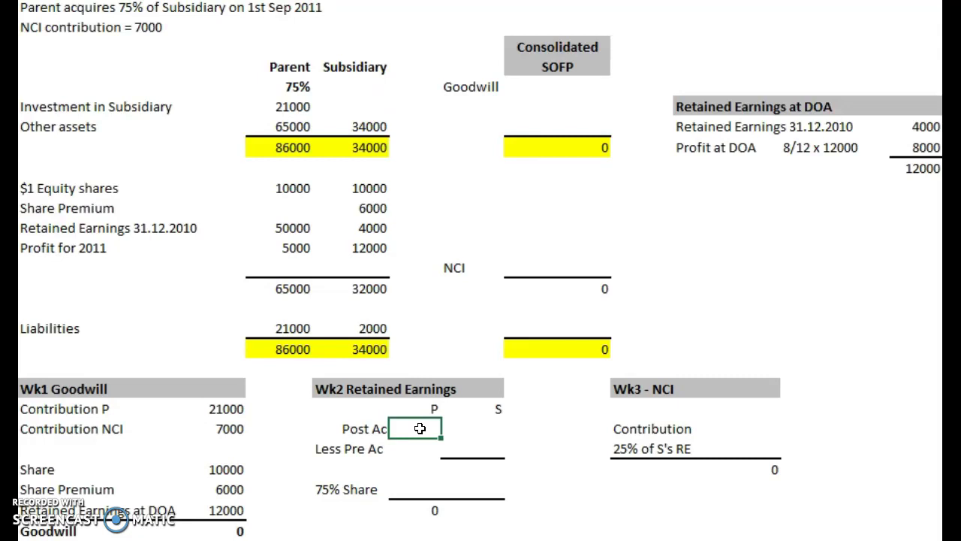
Enter Wk2 retained earnings: parent 50000 + 5000 = 55000, subsidiary 4000 + 12000 = 16000
{"action": "type", "text": "+"}
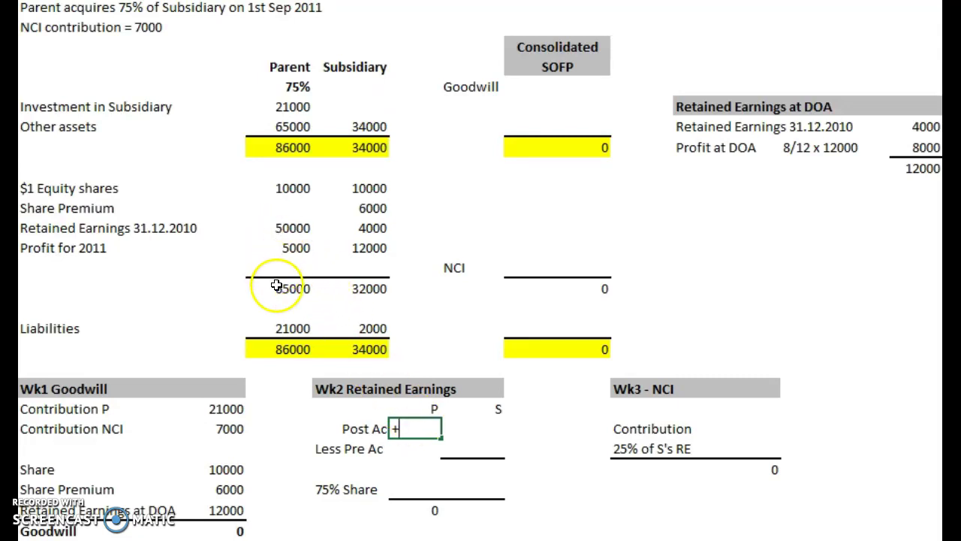
{"action": "left_click", "coordinate": [276, 230]}
{"action": "type", "text": "+"}
{"action": "left_click", "coordinate": [284, 248]}
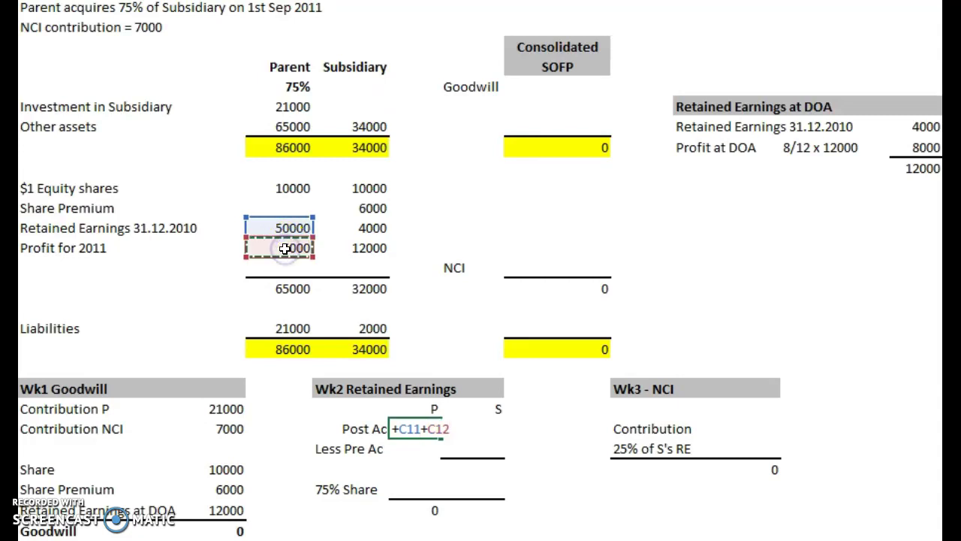
{"action": "key", "text": "Return"}
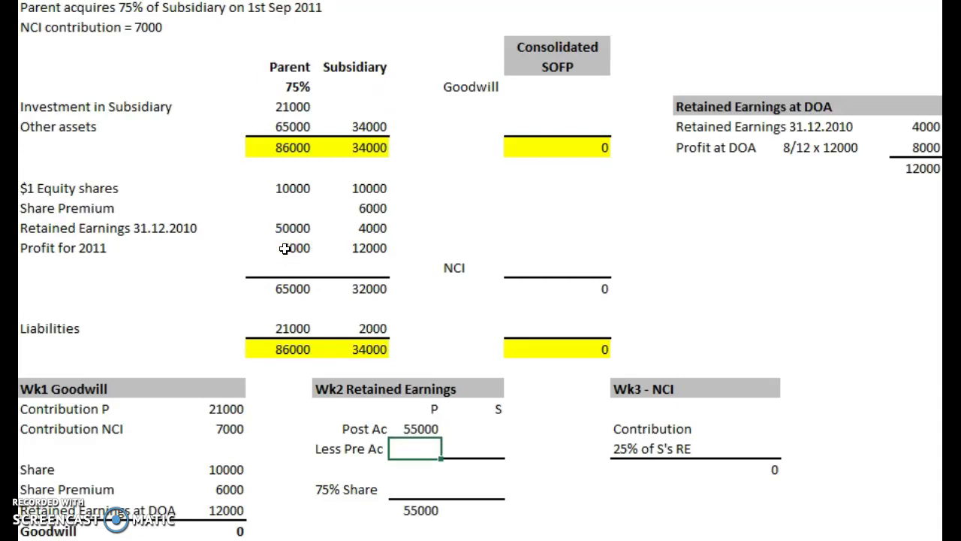
{"action": "left_click", "coordinate": [482, 427]}
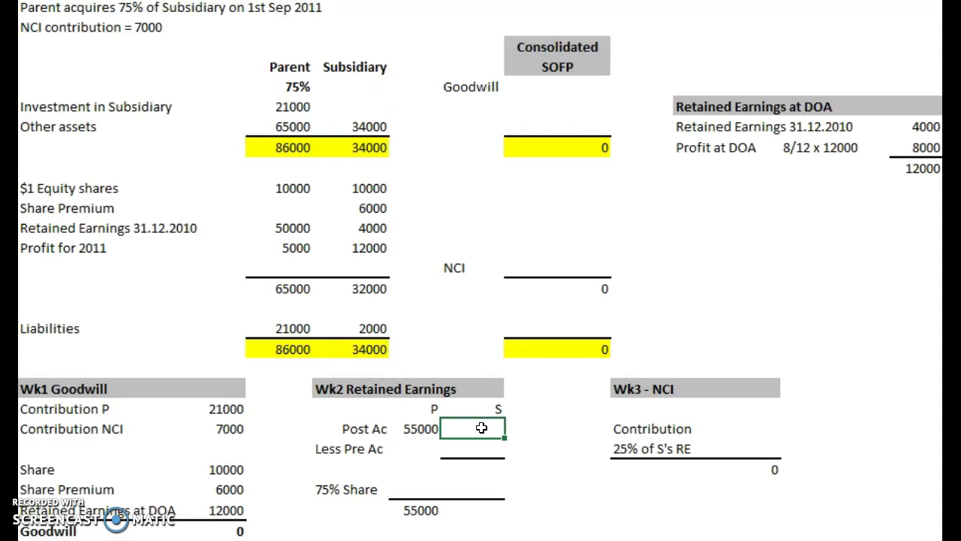
{"action": "type", "text": "+"}
{"action": "left_click", "coordinate": [353, 230]}
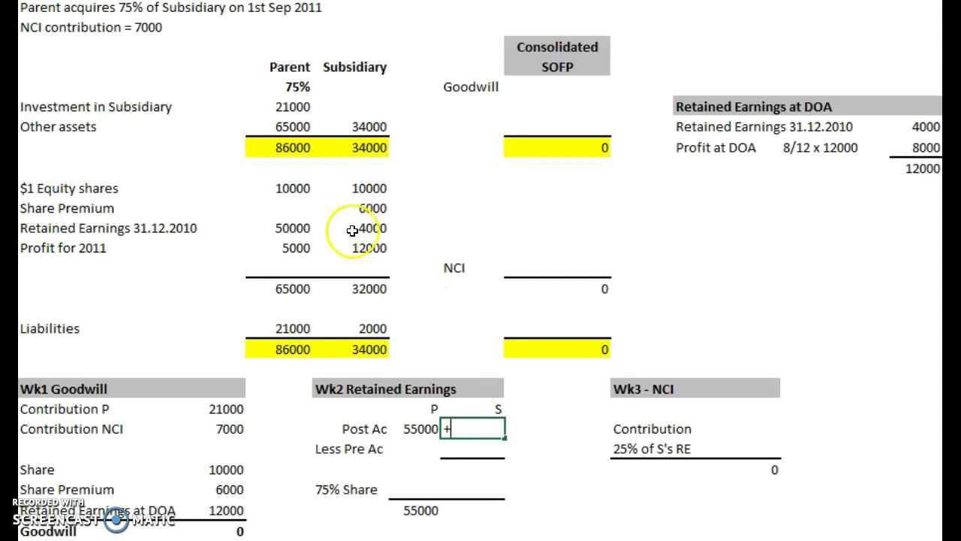
{"action": "type", "text": "+"}
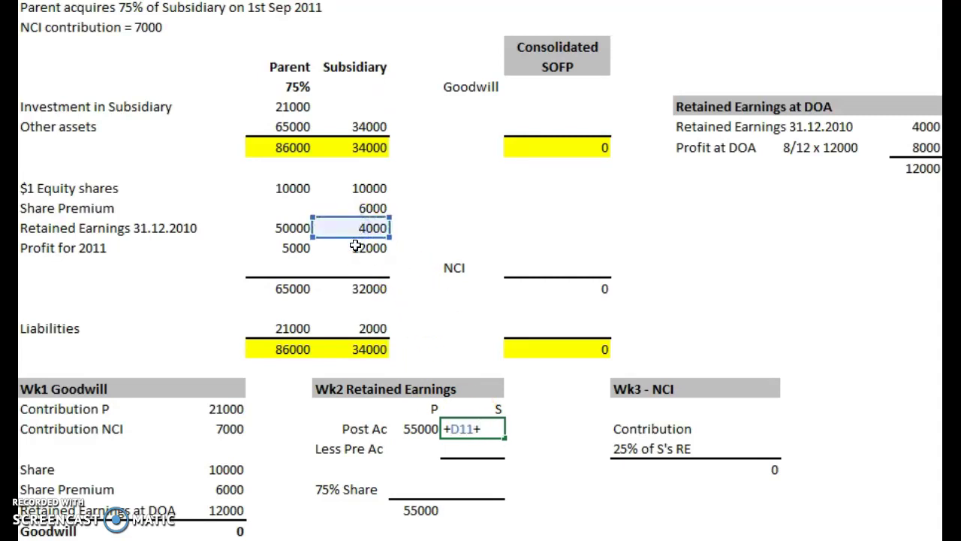
{"action": "left_click", "coordinate": [356, 247]}
{"action": "key", "text": "Return"}
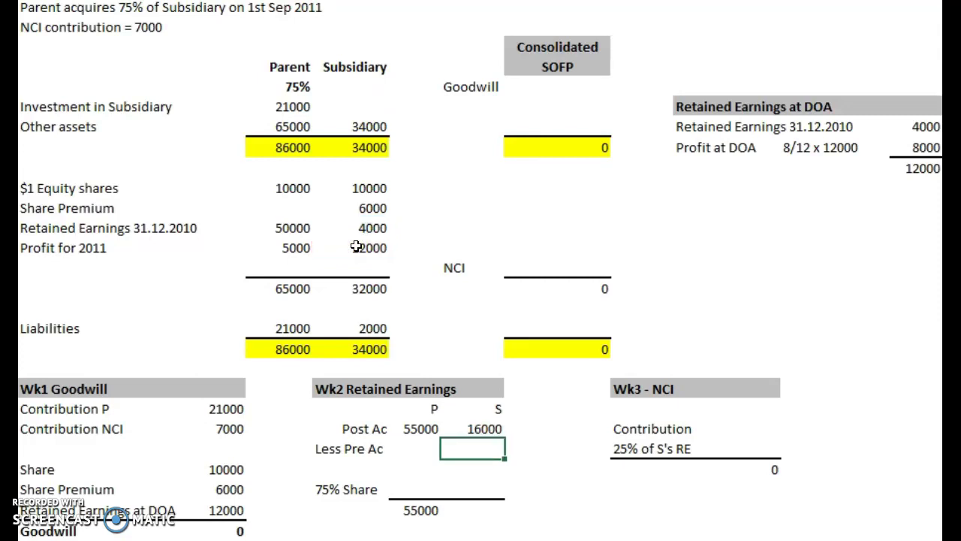
Deduct the 12000 pre-acquisition figure from Wk1 and subtotal the subsidiary's post-acquisition reserves to 4000
{"action": "type", "text": "+"}
{"action": "left_click", "coordinate": [251, 503]}
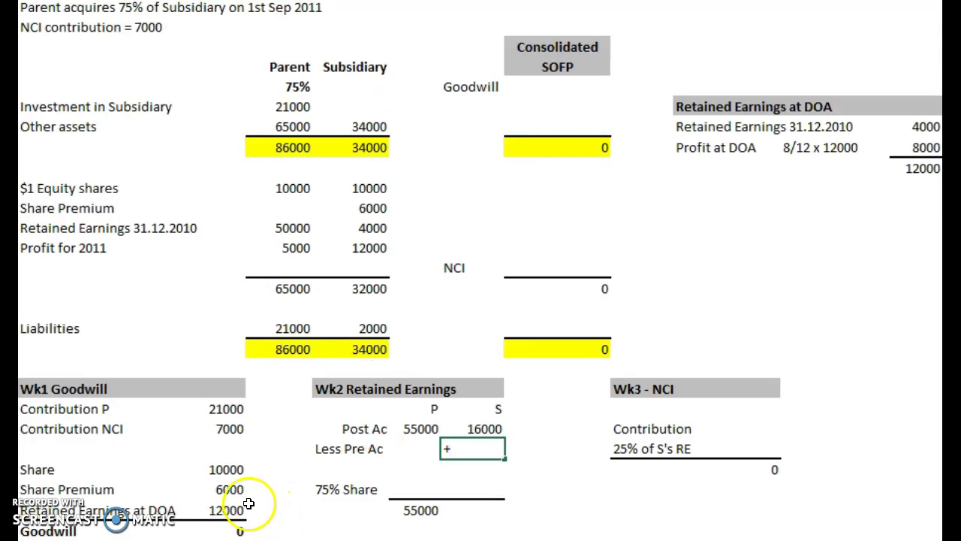
{"action": "left_click", "coordinate": [206, 511]}
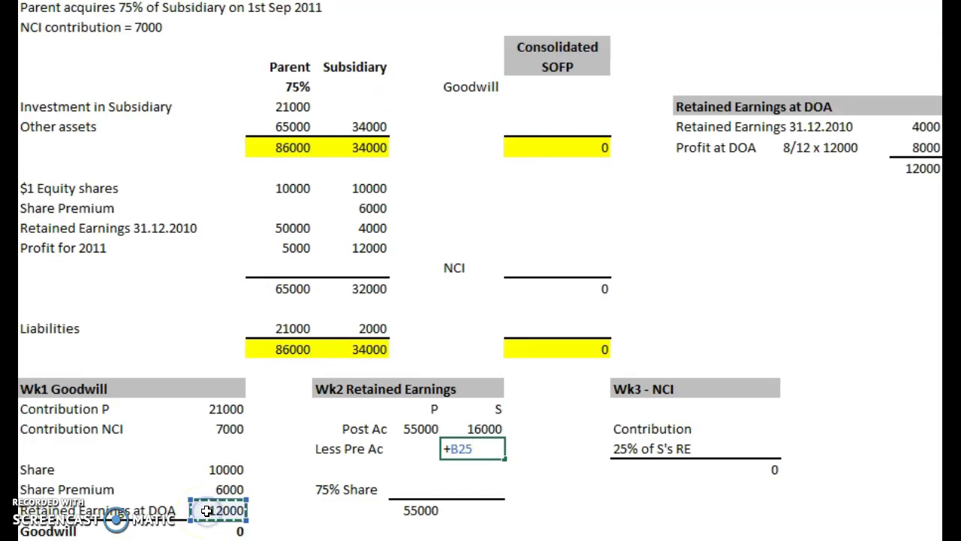
{"action": "key", "text": "Return"}
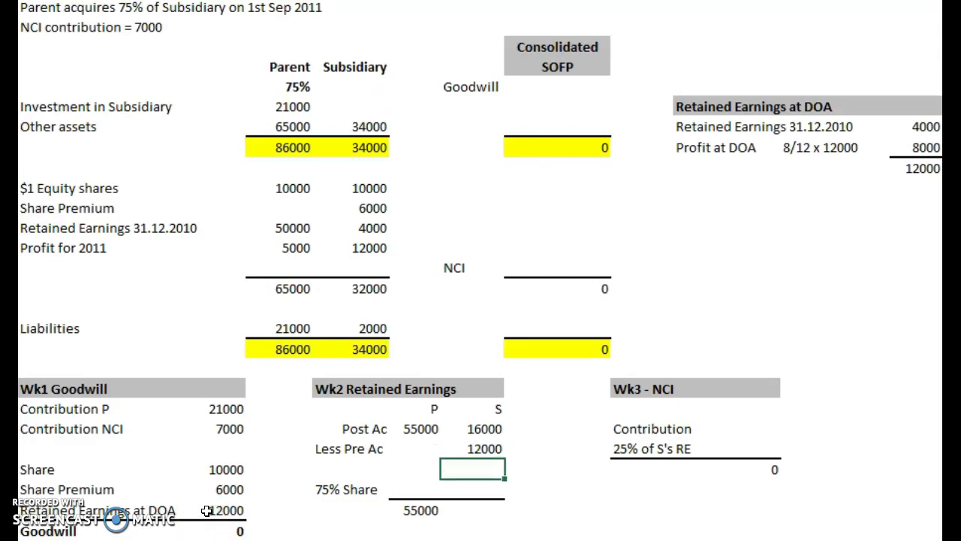
{"action": "type", "text": "+"}
{"action": "key", "text": "Up"}
{"action": "key", "text": "Up"}
{"action": "type", "text": "+"}
{"action": "key", "text": "Up"}
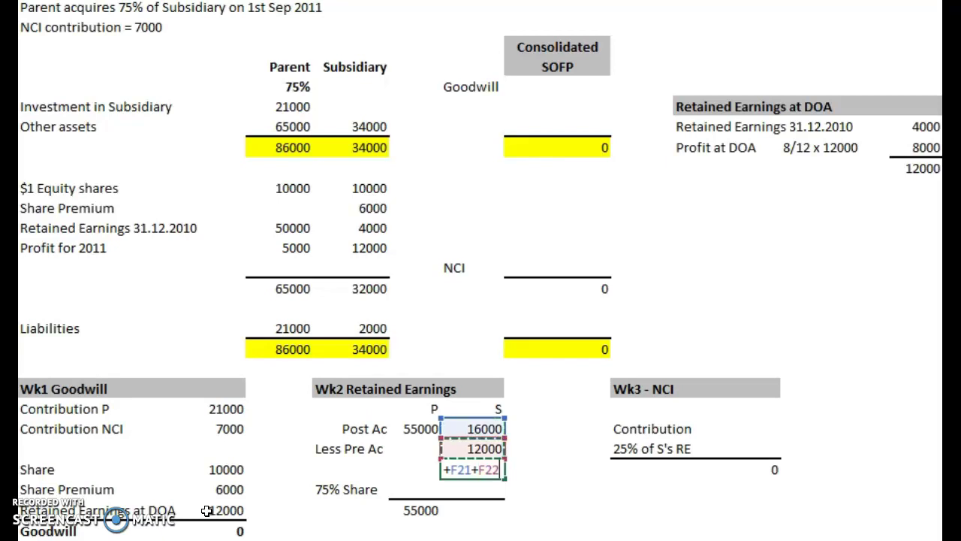
{"action": "key", "text": "Return"}
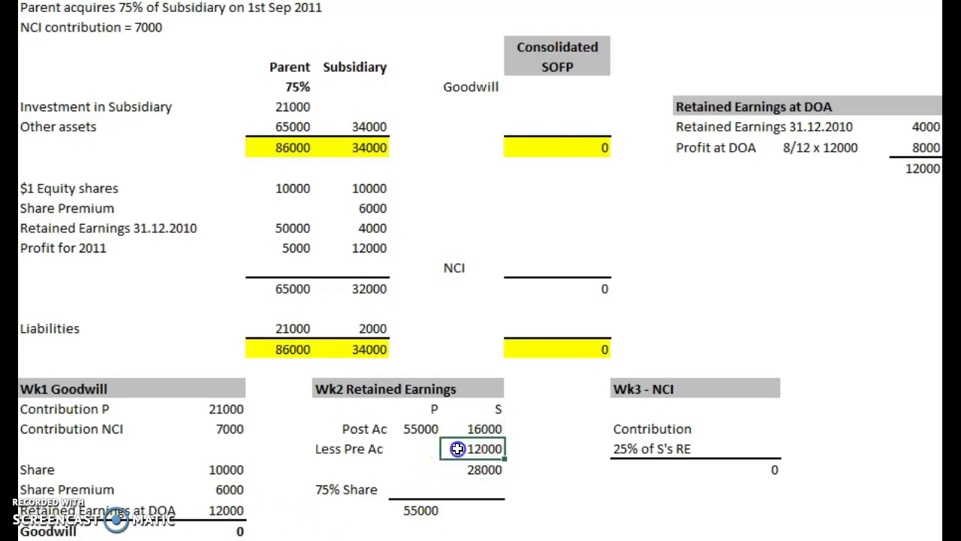
{"action": "double_click", "coordinate": [458, 448]}
{"action": "key", "text": "BackSpace"}
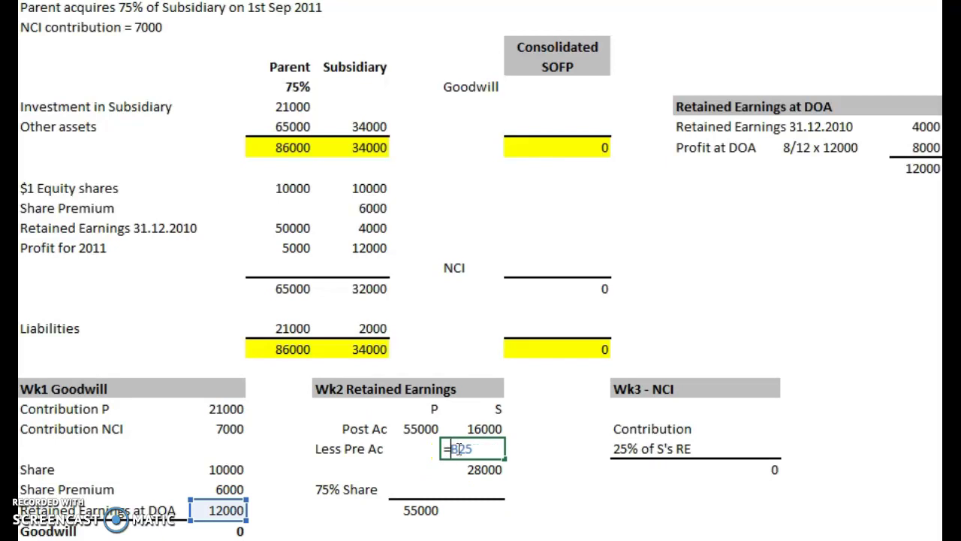
{"action": "type", "text": "-"}
{"action": "key", "text": "Return"}
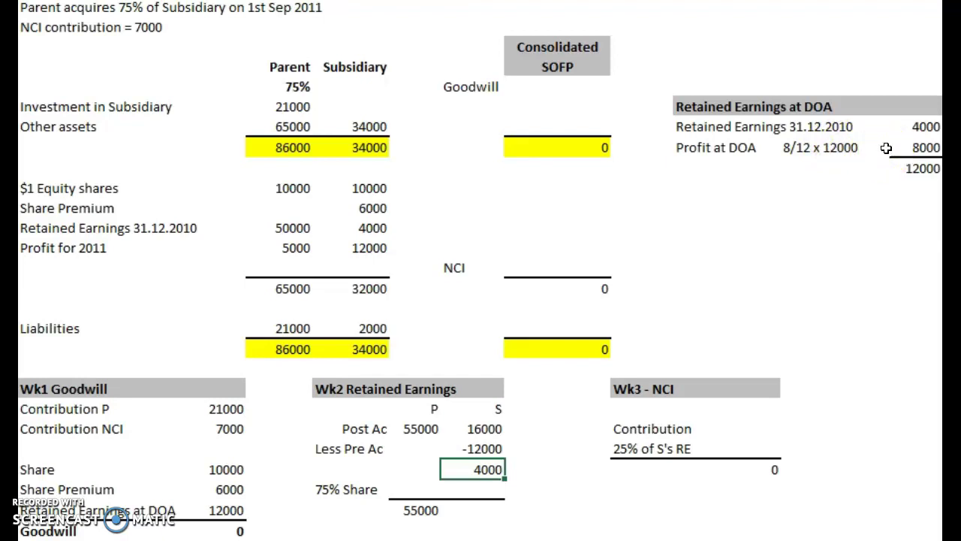
Calculate the 75% share of 4000 as 3000, bringing retained earnings to 58000
{"action": "left_click", "coordinate": [458, 489]}
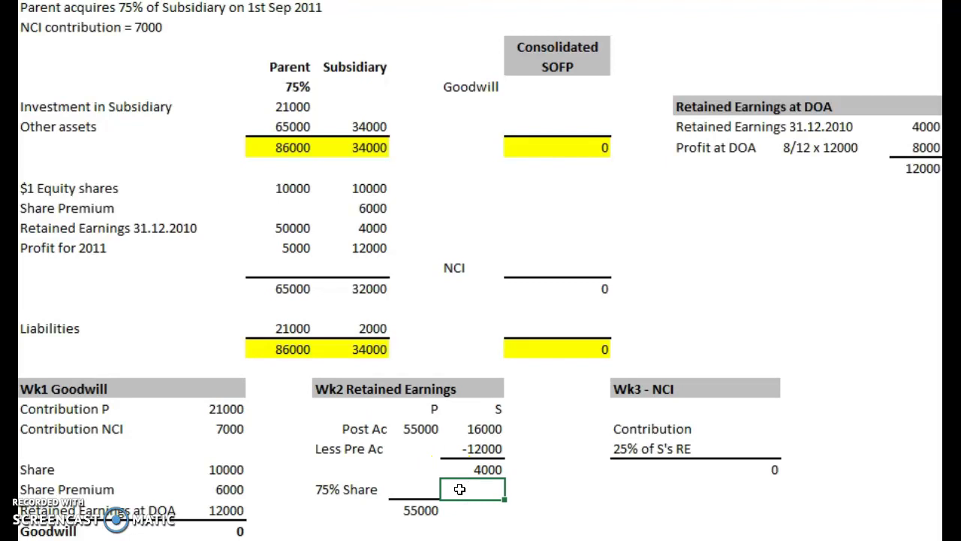
{"action": "type", "text": "+"}
{"action": "key", "text": "Up"}
{"action": "type", "text": "*0.75"}
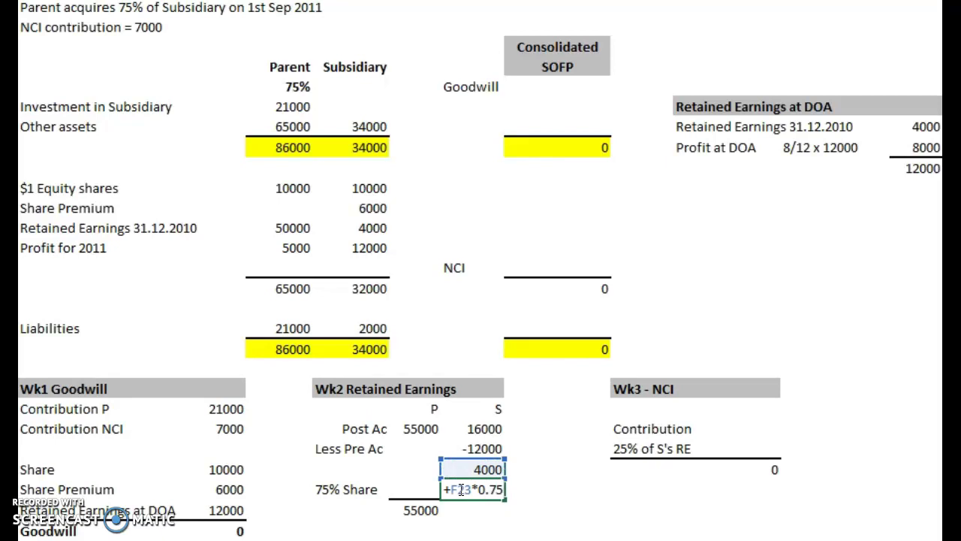
{"action": "key", "text": "Return"}
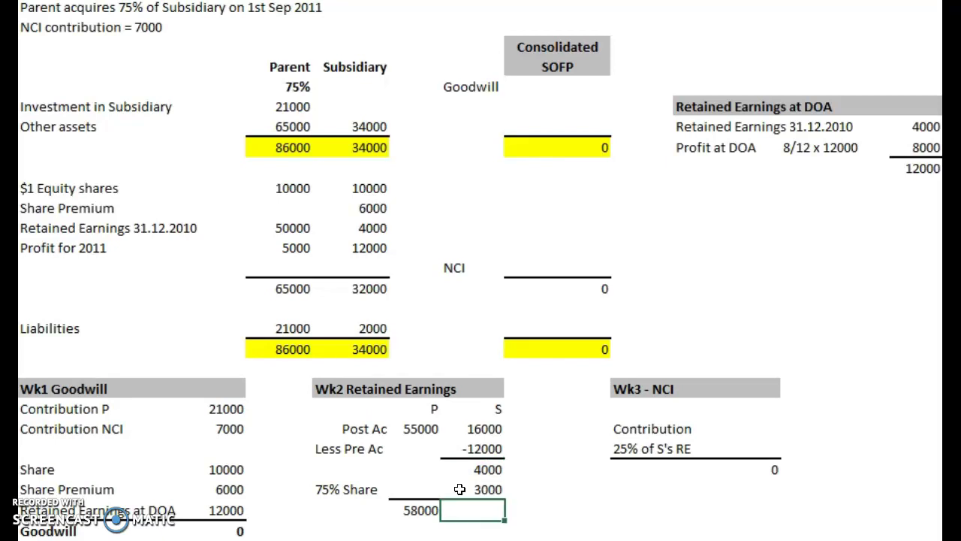
{"action": "left_click", "coordinate": [418, 511]}
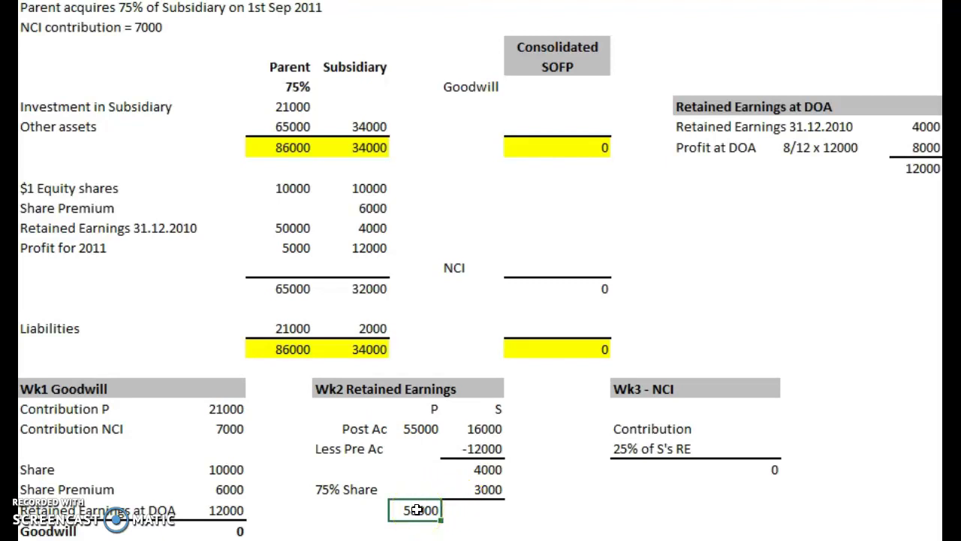
Link Wk3's NCI contribution to the 7000 figure in Wk1
{"action": "left_click", "coordinate": [476, 512]}
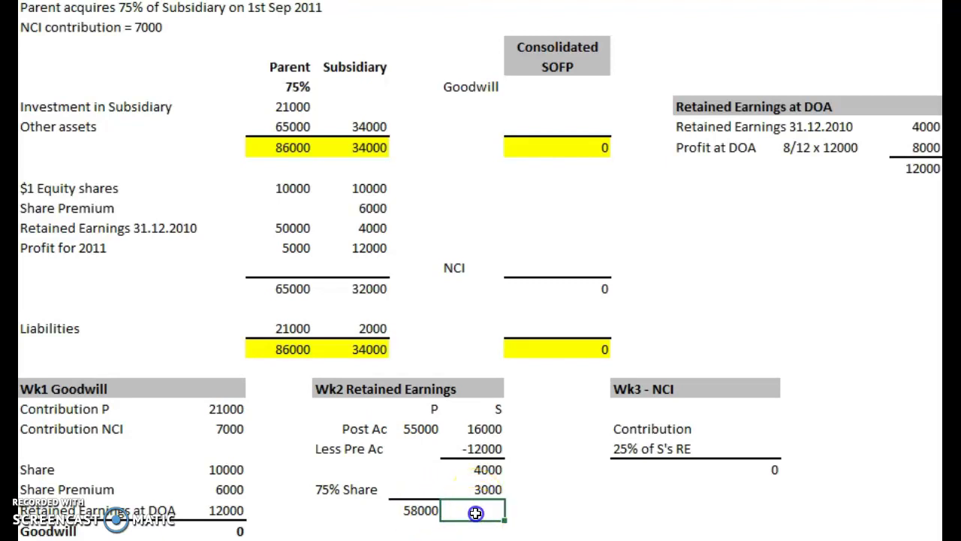
{"action": "left_click", "coordinate": [743, 438]}
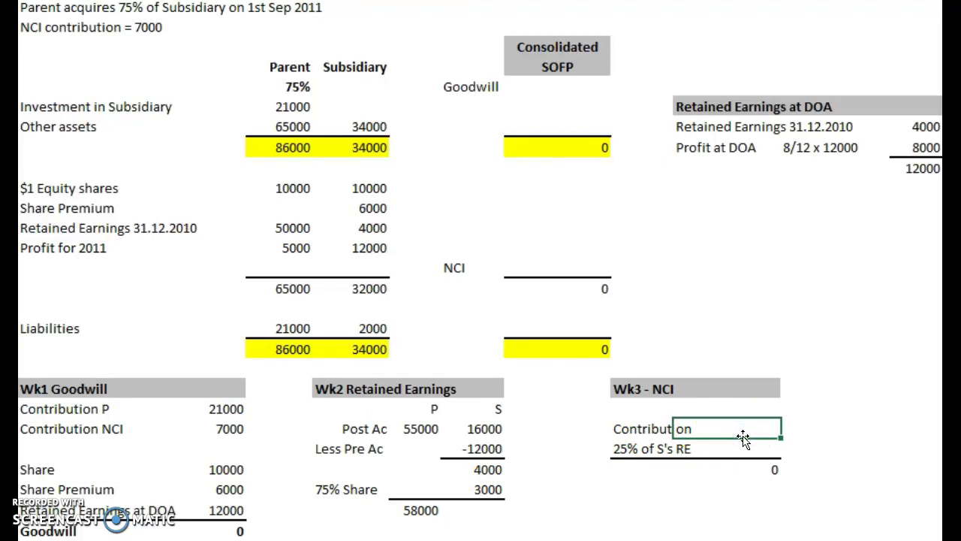
{"action": "type", "text": "+"}
{"action": "left_click", "coordinate": [683, 432]}
{"action": "left_click", "coordinate": [196, 430]}
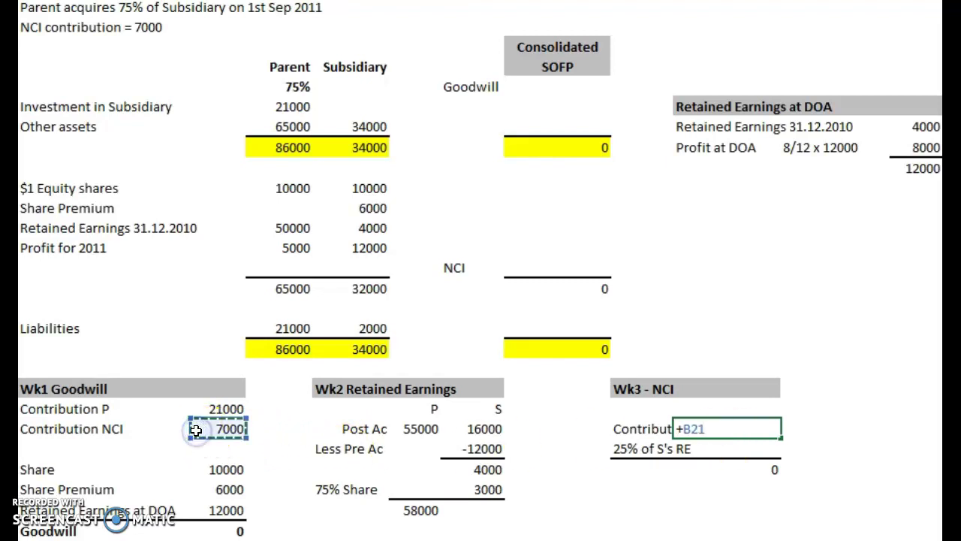
{"action": "key", "text": "Return"}
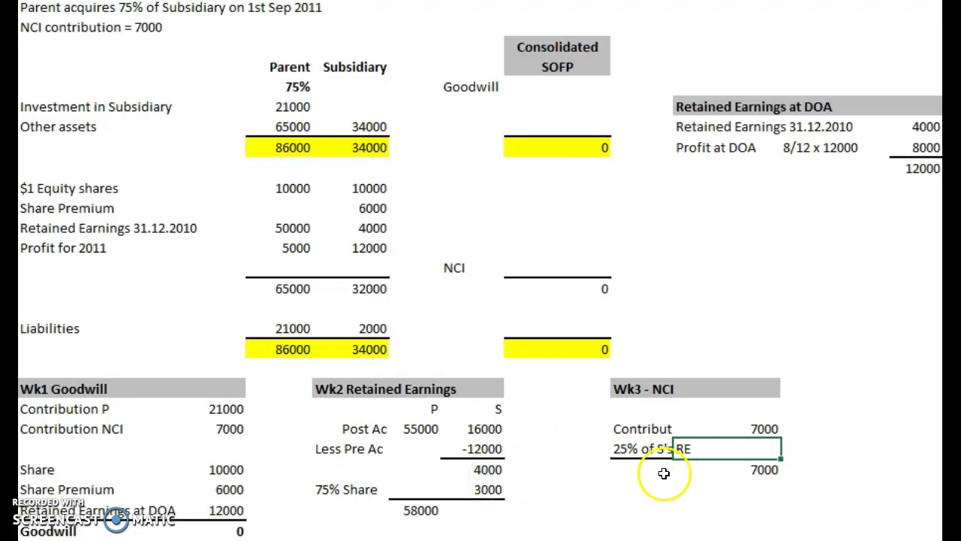
Add 25% of the subsidiary's 4000 post-acquisition reserves (1000), making NCI 8000
{"action": "type", "text": "+"}
{"action": "left_click", "coordinate": [489, 467]}
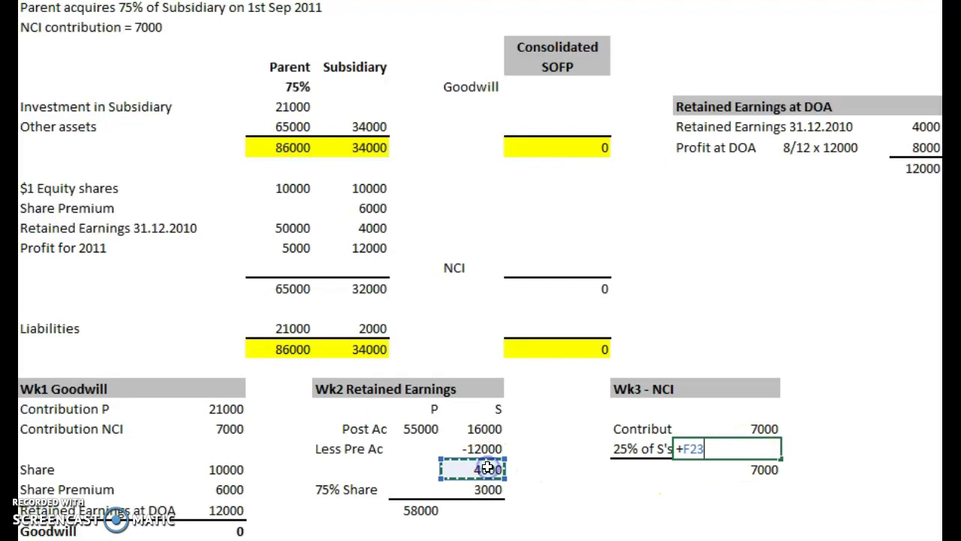
{"action": "type", "text": "*0.25"}
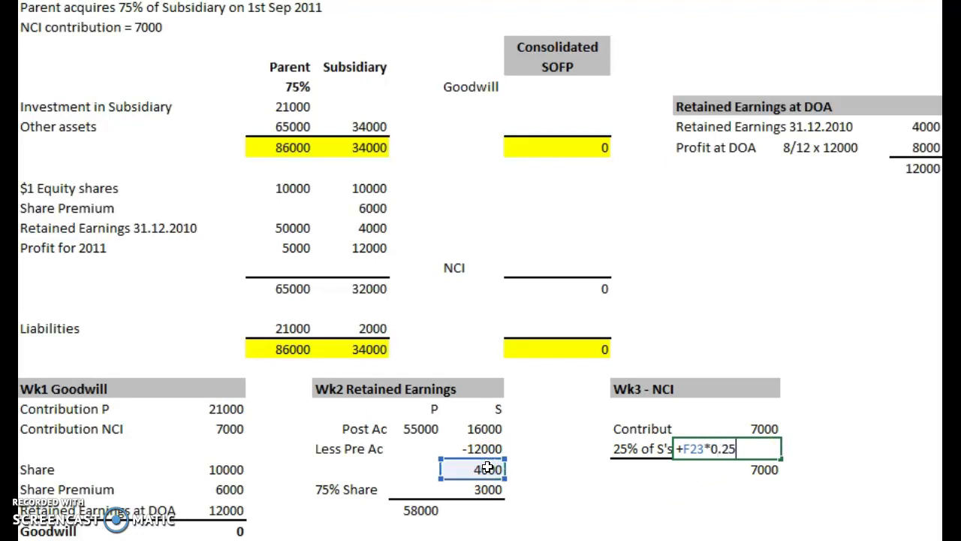
{"action": "key", "text": "Return"}
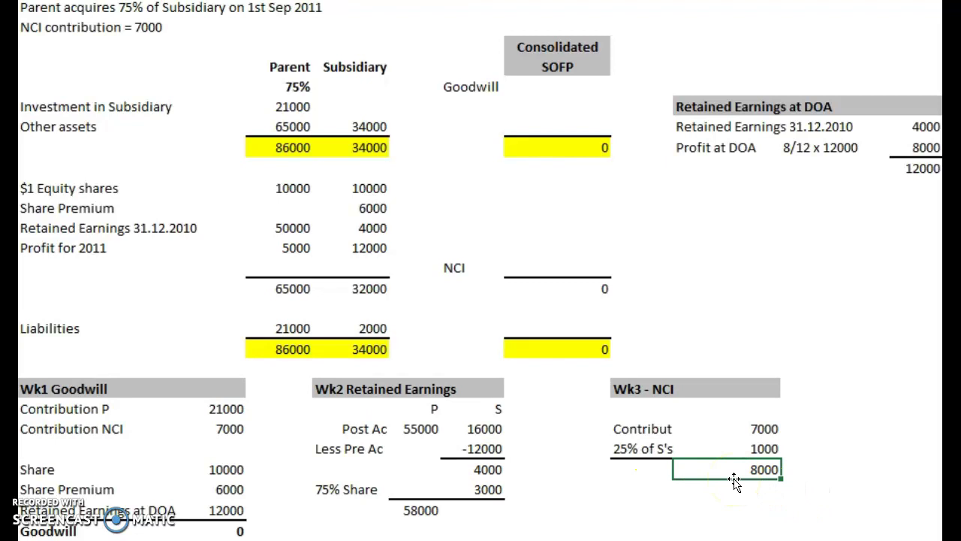
{"action": "left_click", "coordinate": [557, 89]}
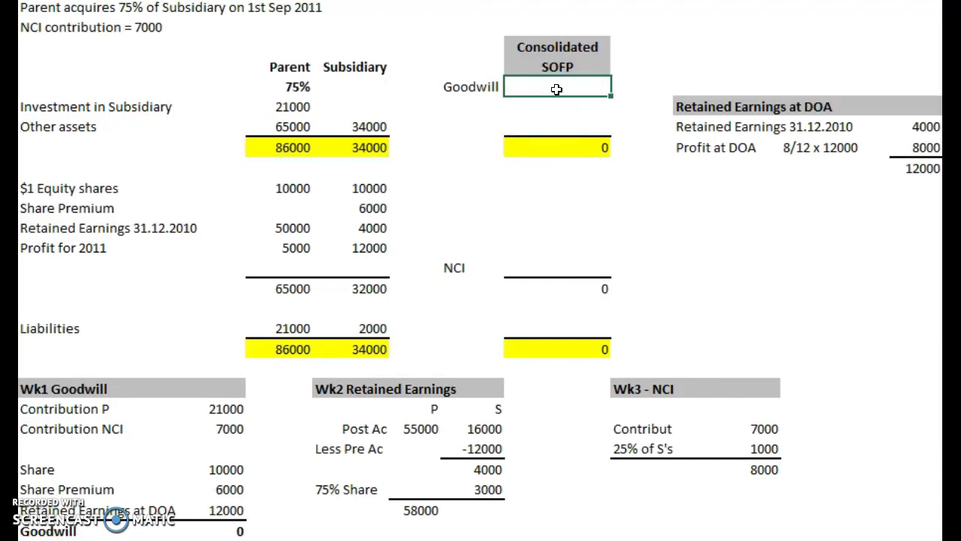
Label goodwill 'Ignore' and the other assets row 'P + S' in the SOFP
{"action": "key", "text": "Return"}
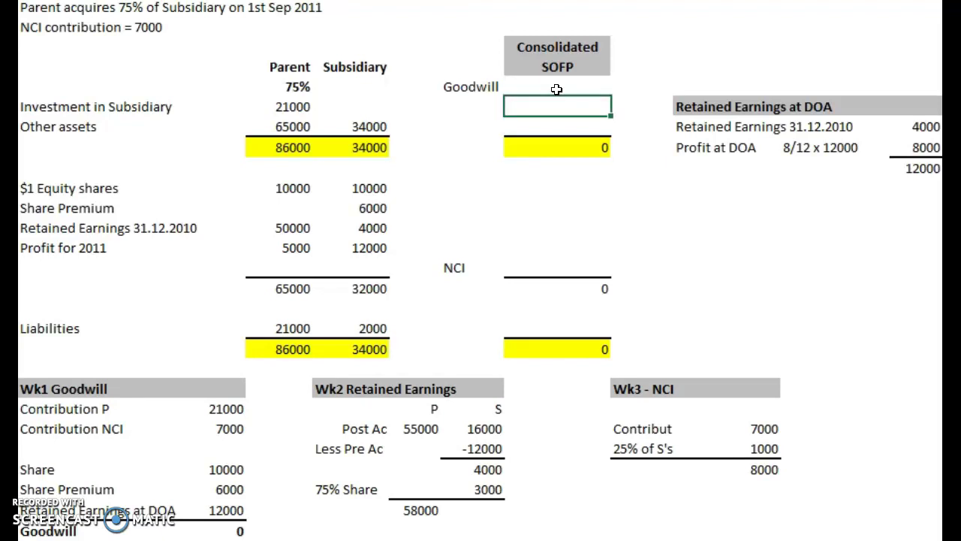
{"action": "key", "text": "Left"}
{"action": "type", "text": "Ignore"}
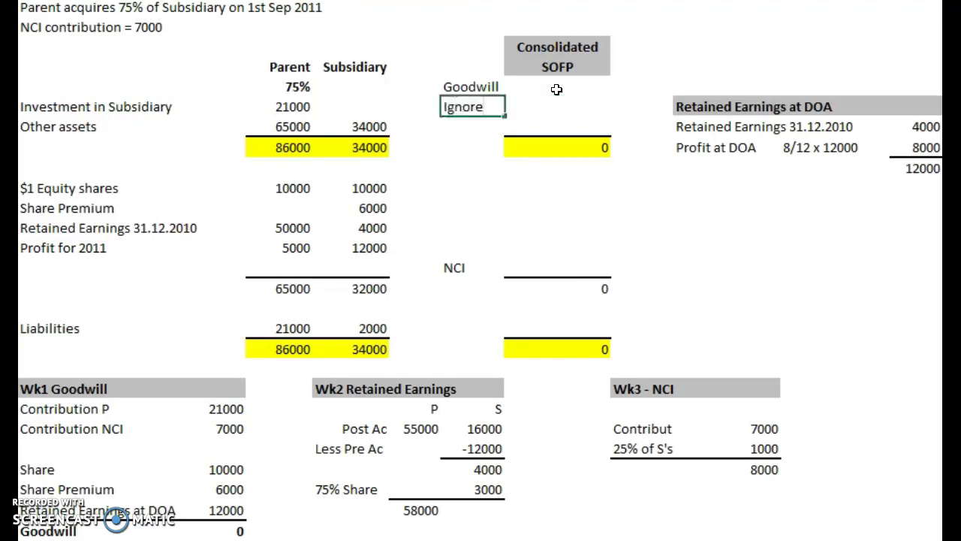
{"action": "key", "text": "Return"}
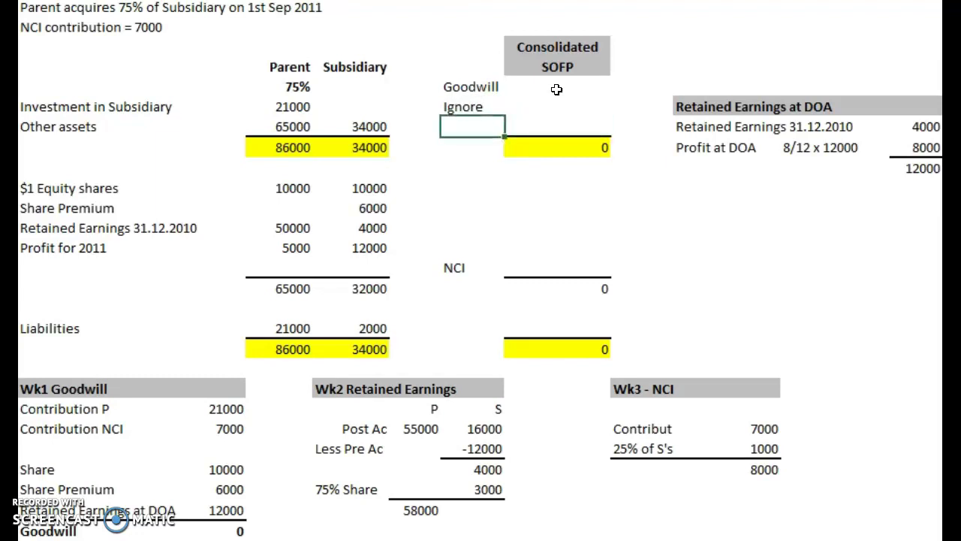
{"action": "type", "text": "P + S"}
{"action": "key", "text": "Return"}
Set consolidated other assets to 65000 + 34000 = 99000 and check the asset total
{"action": "key", "text": "Up"}
{"action": "key", "text": "Right"}
{"action": "type", "text": "+"}
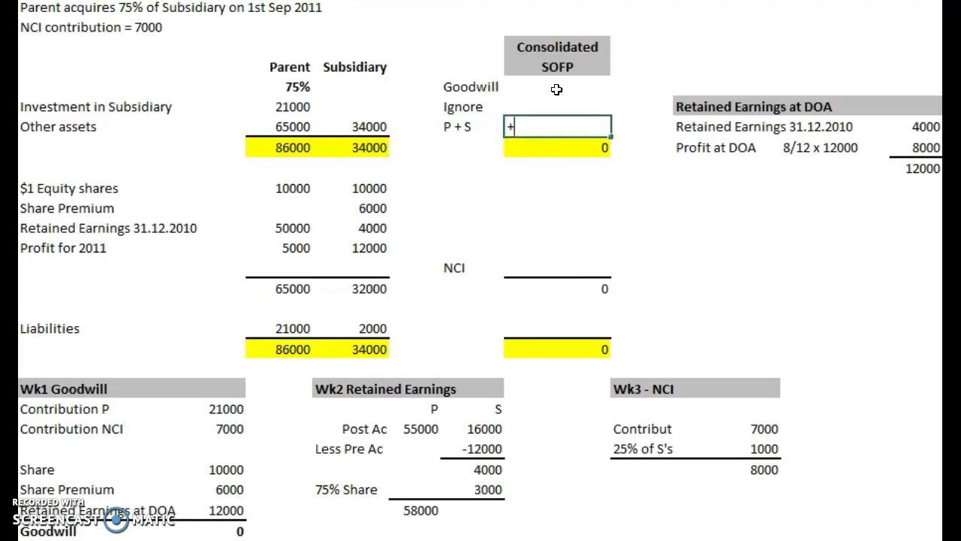
{"action": "left_click", "coordinate": [289, 125]}
{"action": "type", "text": "+"}
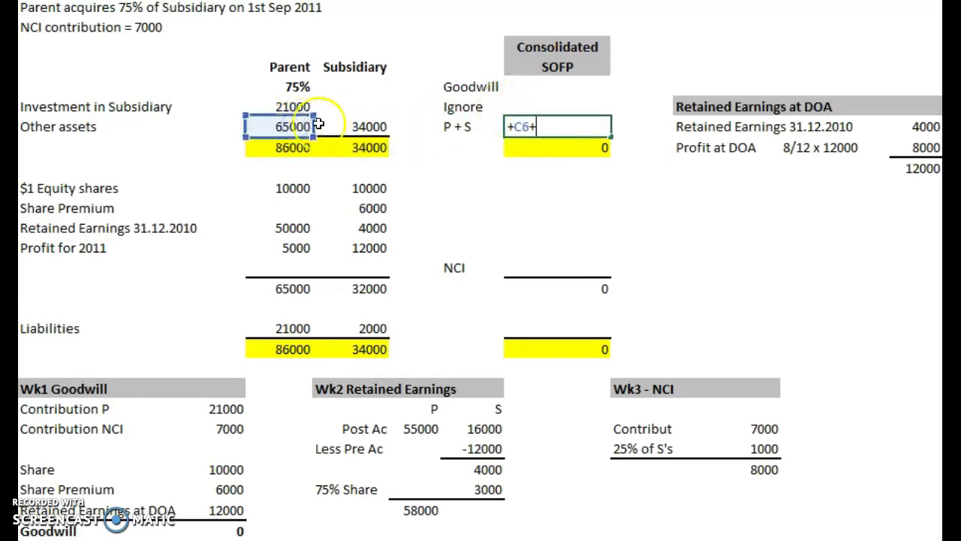
{"action": "left_click", "coordinate": [357, 126]}
{"action": "key", "text": "Return"}
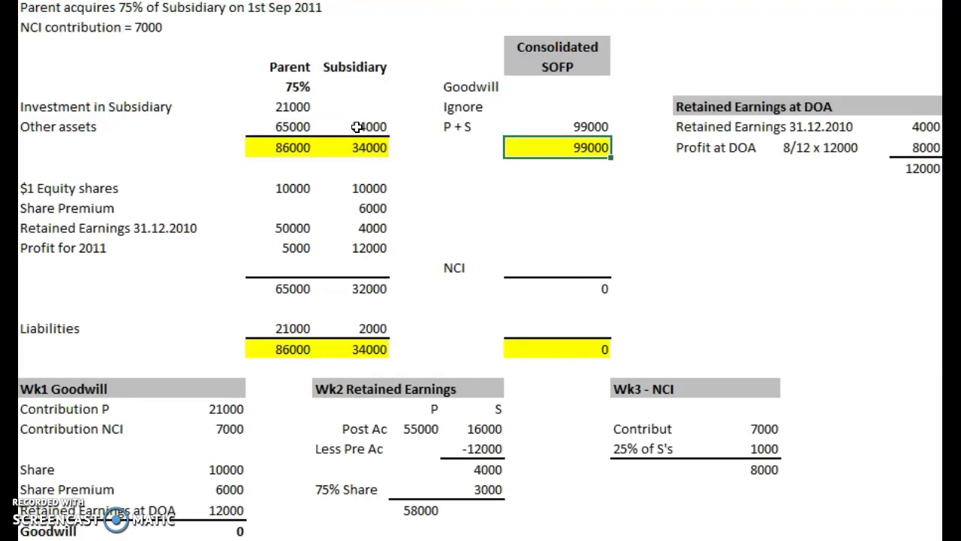
{"action": "left_click", "coordinate": [554, 147]}
{"action": "key", "text": "Down"}
{"action": "key", "text": "Down"}
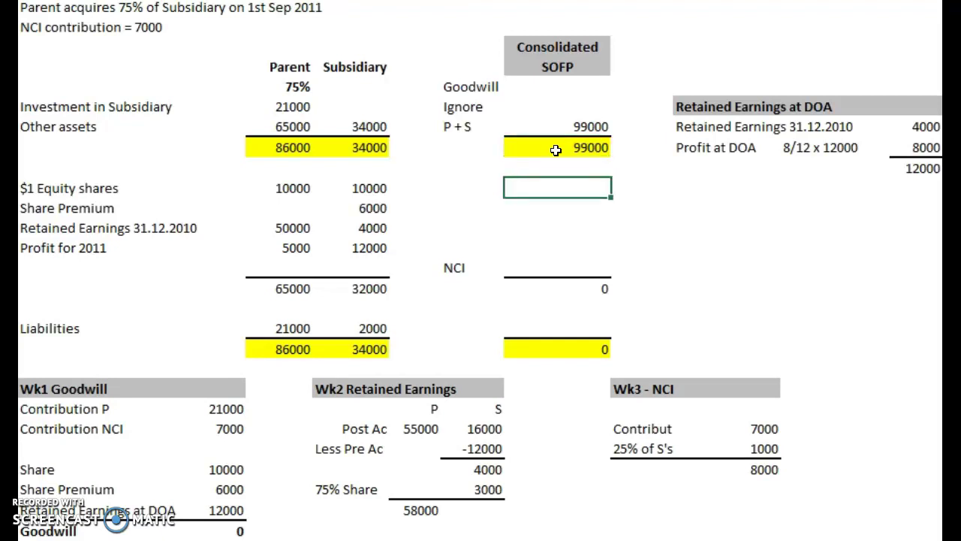
Enter consolidated equity shares of 10000 from the parent, labelled 'P Only'
{"action": "type", "text": "+"}
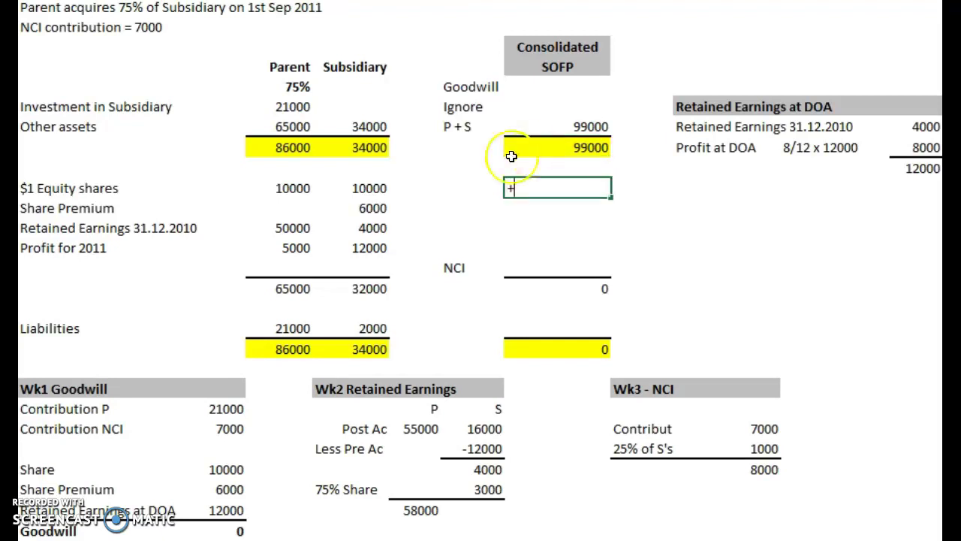
{"action": "left_click", "coordinate": [286, 192]}
{"action": "key", "text": "Return"}
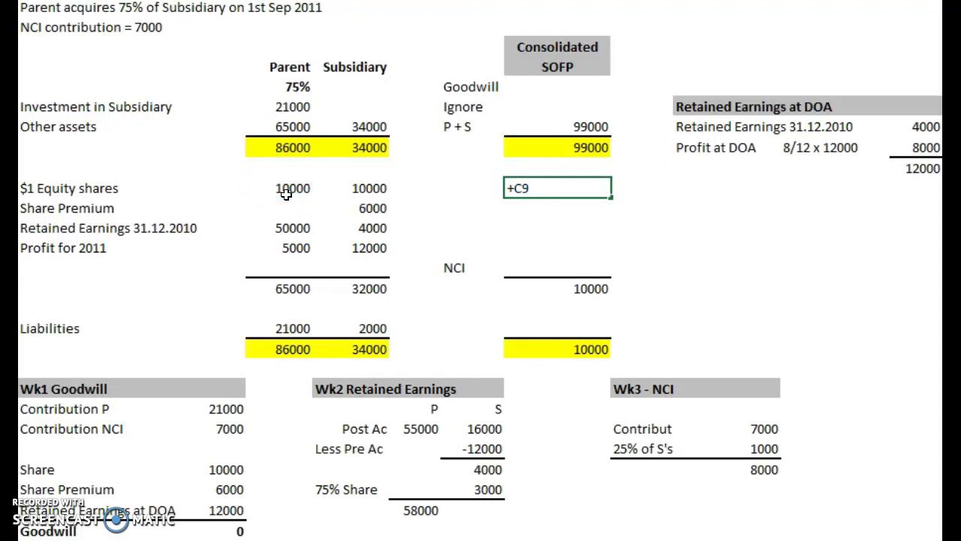
{"action": "left_click", "coordinate": [451, 188]}
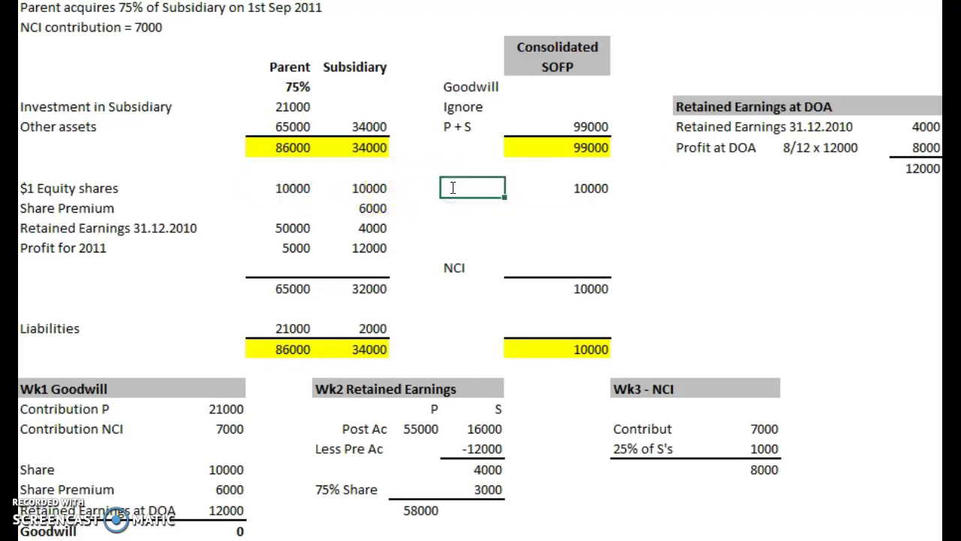
{"action": "type", "text": "P Only"}
{"action": "key", "text": "Return"}
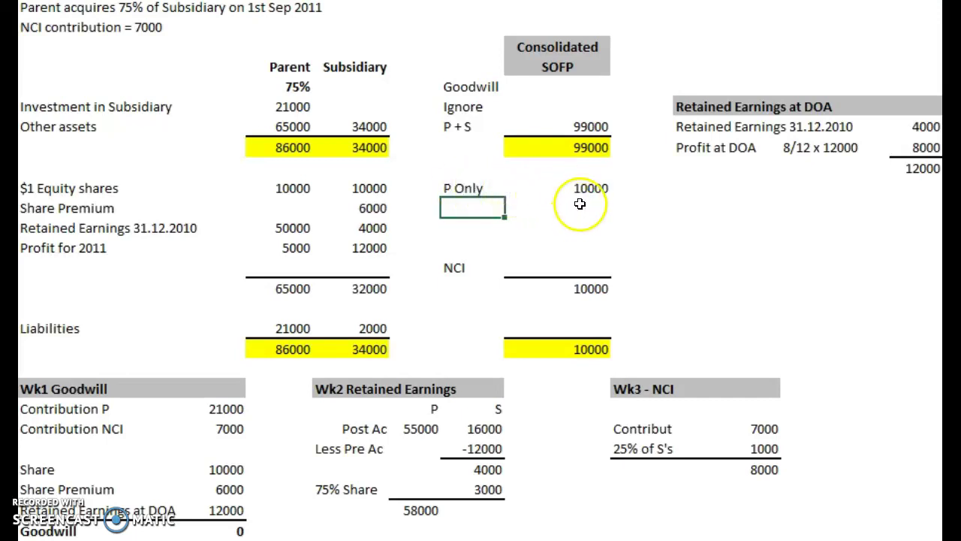
Add an 'R.E.' row linked to Wk2's 58000 retained earnings
{"action": "left_click", "coordinate": [595, 230]}
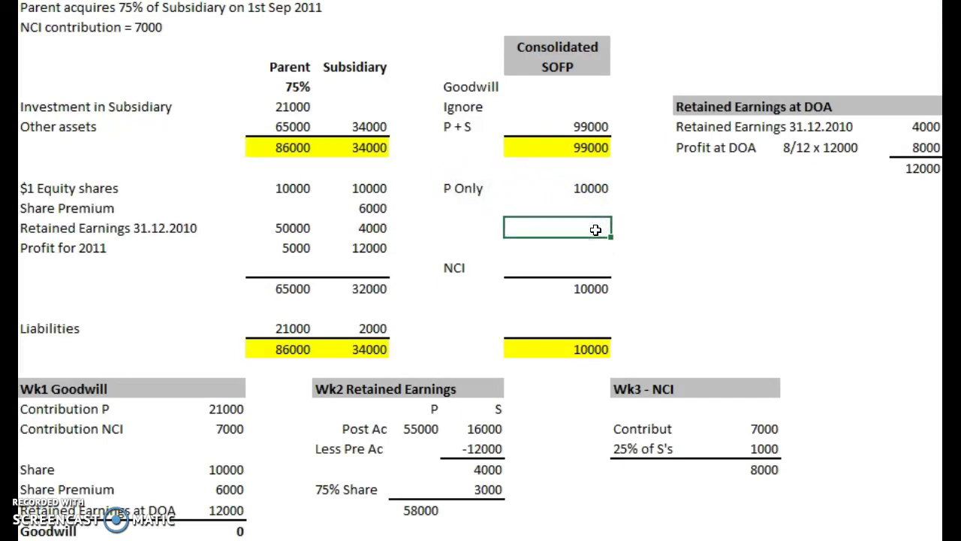
{"action": "key", "text": "Down"}
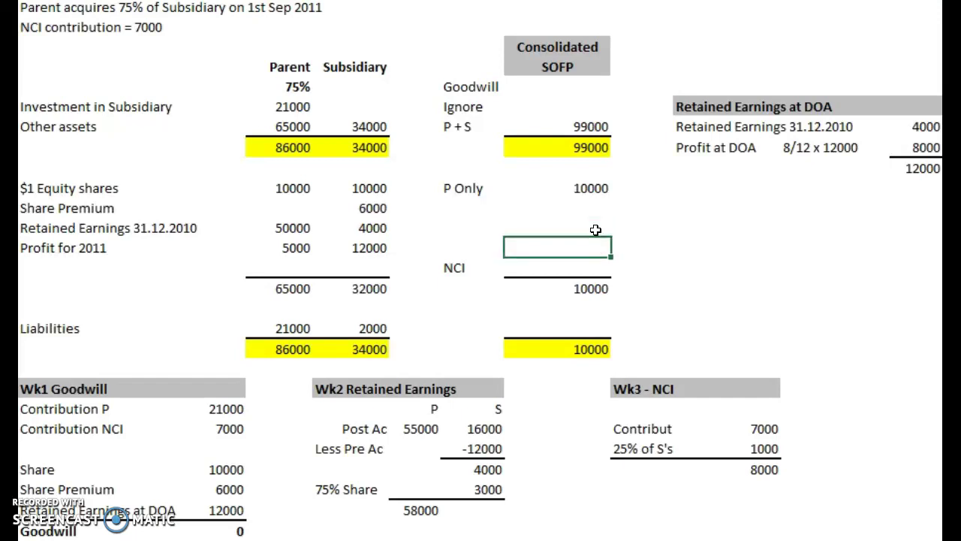
{"action": "key", "text": "Left"}
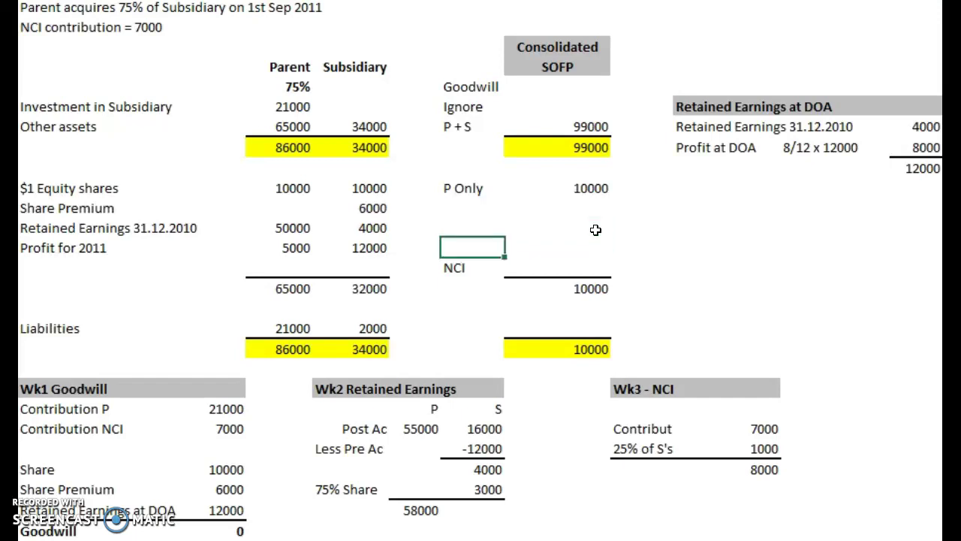
{"action": "type", "text": "Retained"}
{"action": "key", "text": "BackSpace"}
{"action": "key", "text": "BackSpace"}
{"action": "key", "text": "BackSpace"}
{"action": "key", "text": "BackSpace"}
{"action": "key", "text": "BackSpace"}
{"action": "key", "text": "BackSpace"}
{"action": "key", "text": "BackSpace"}
{"action": "type", "text": ".E."}
{"action": "key", "text": "Tab"}
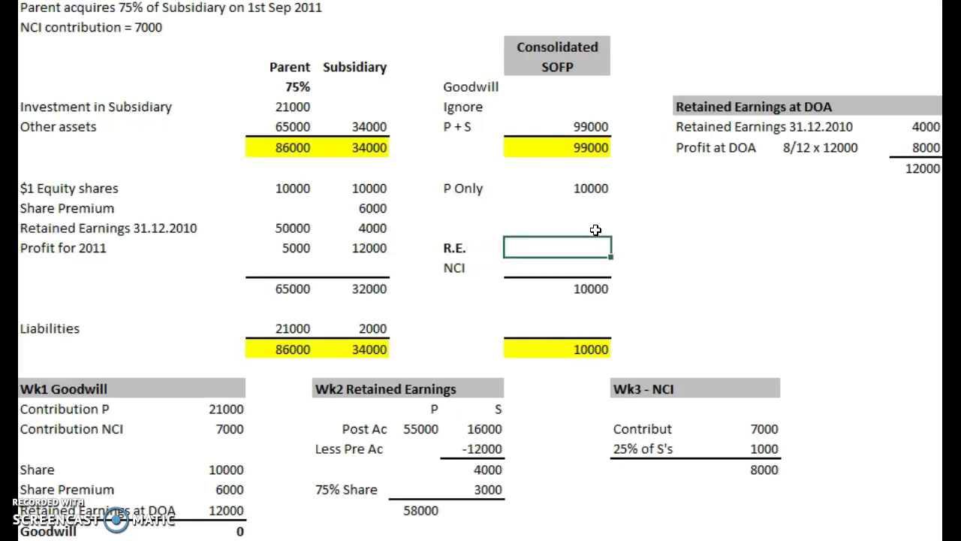
{"action": "type", "text": "+"}
{"action": "left_click", "coordinate": [425, 509]}
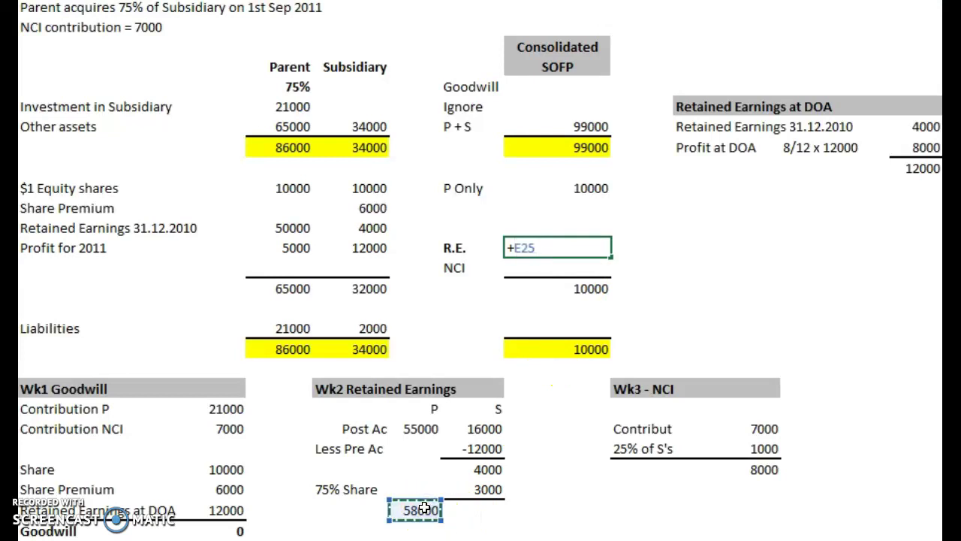
{"action": "key", "text": "Return"}
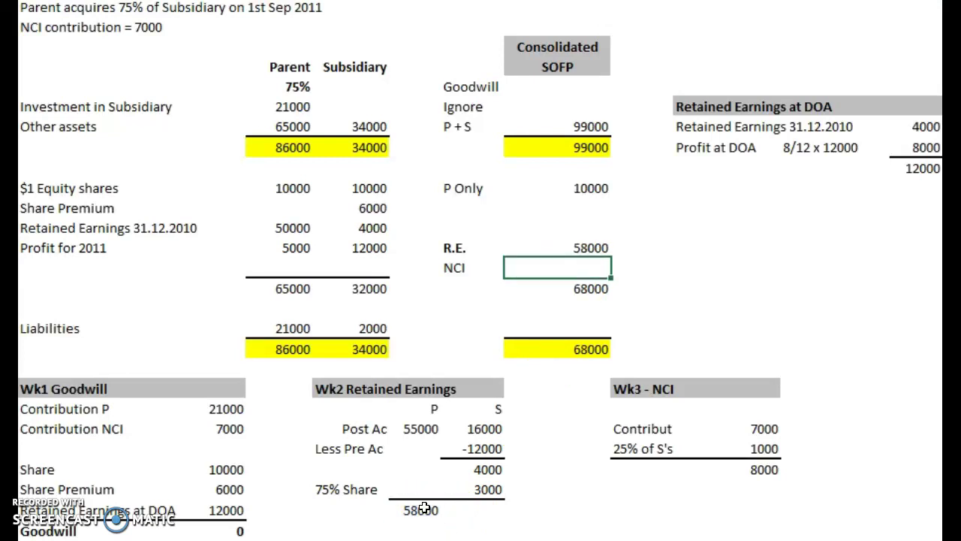
Link consolidated NCI to Wk3's 8000 total
{"action": "type", "text": "+"}
{"action": "left_click", "coordinate": [746, 473]}
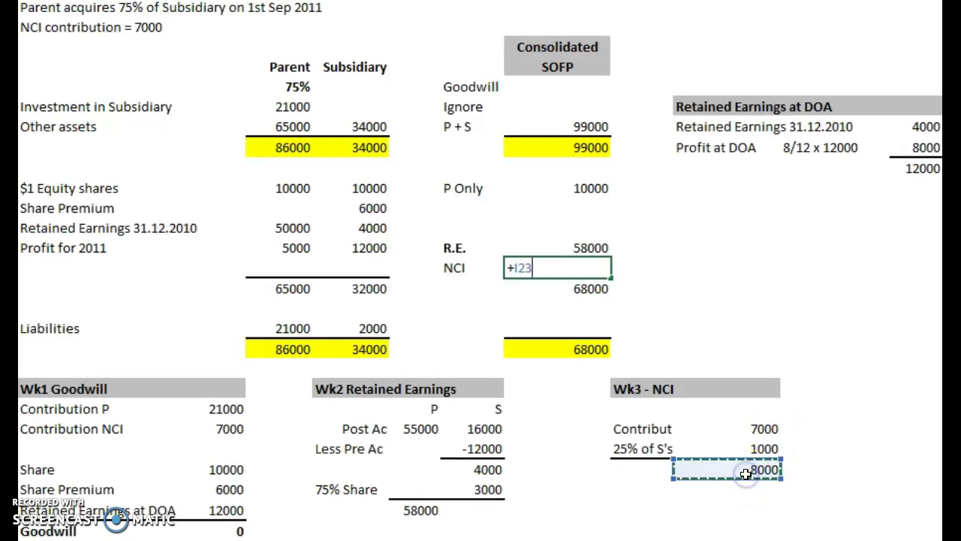
{"action": "key", "text": "Return"}
{"action": "key", "text": "Down"}
{"action": "key", "text": "Down"}
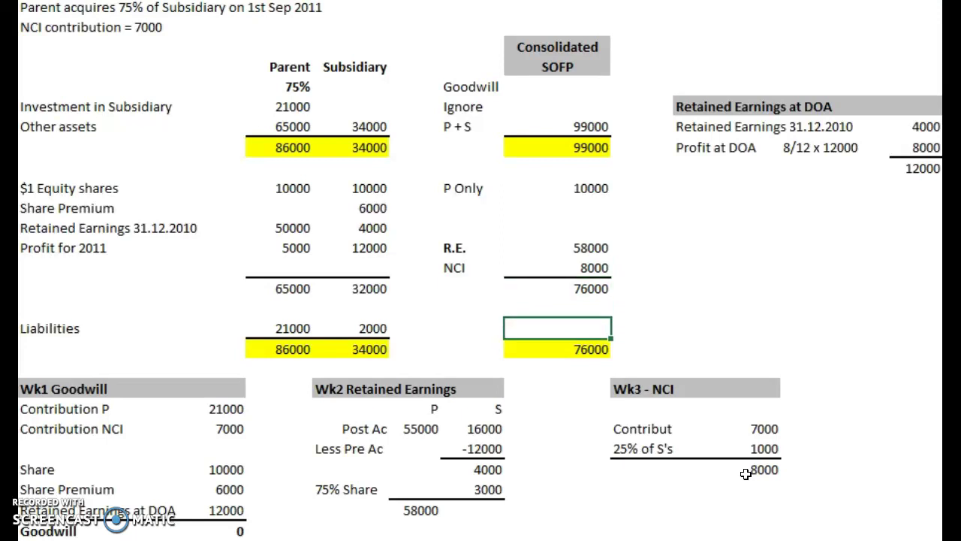
Enter consolidated liabilities of 21000 + 2000 = 23000 and compare both 99000 totals
{"action": "type", "text": "+"}
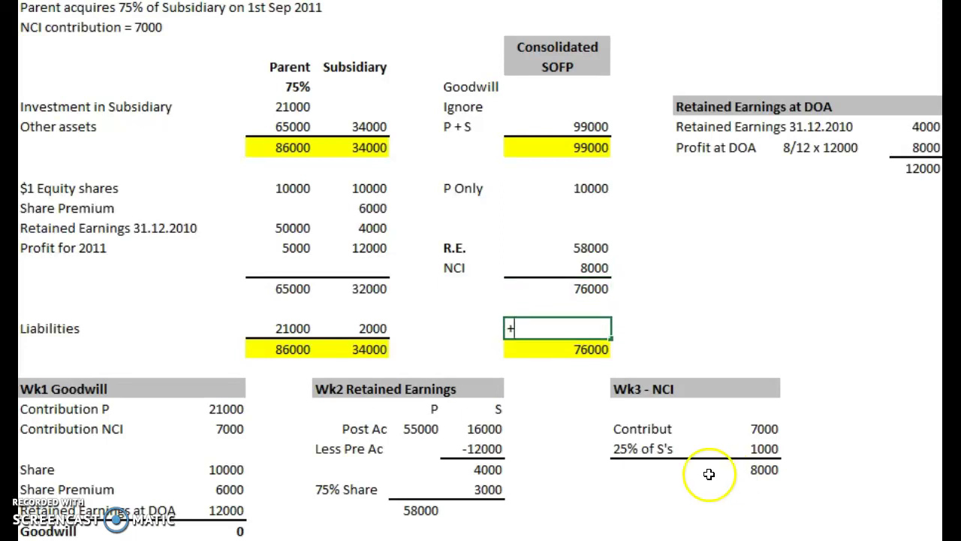
{"action": "left_click", "coordinate": [281, 326]}
{"action": "type", "text": "+"}
{"action": "left_click", "coordinate": [351, 328]}
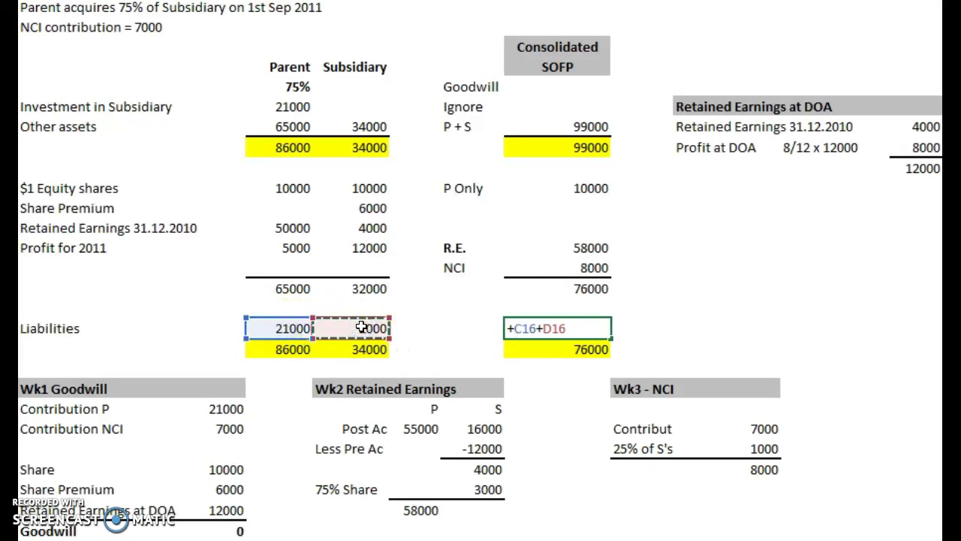
{"action": "key", "text": "Return"}
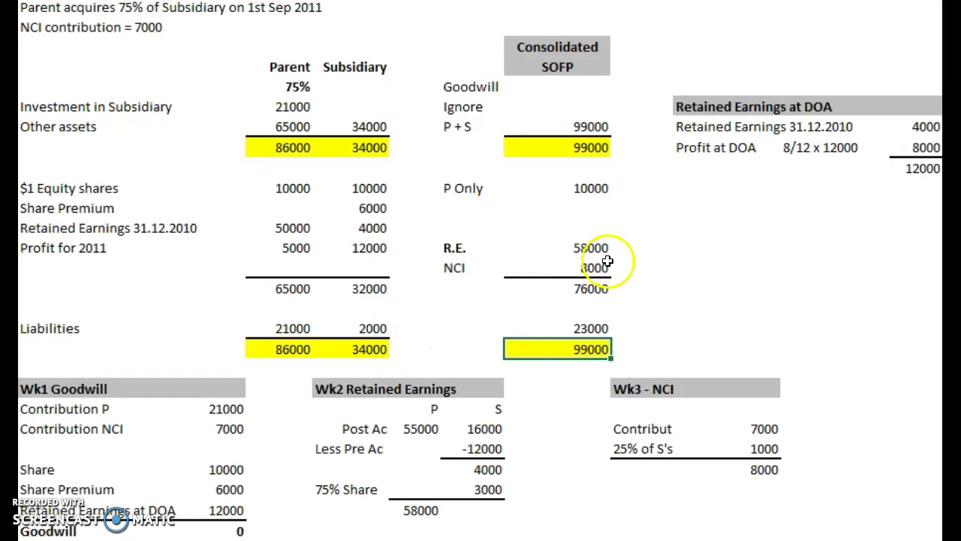
{"action": "left_click", "coordinate": [620, 154]}
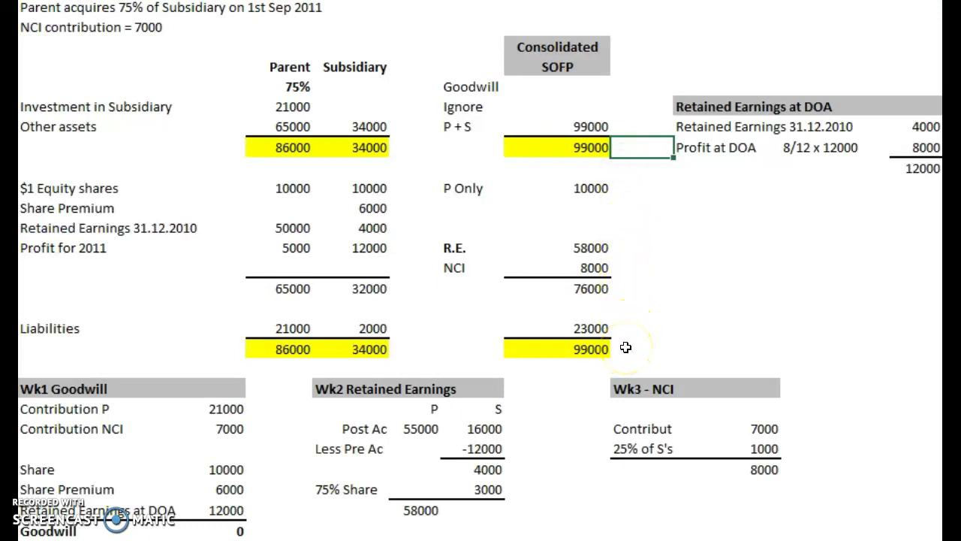
{"action": "left_click", "coordinate": [522, 151]}
{"action": "left_click", "coordinate": [540, 351]}
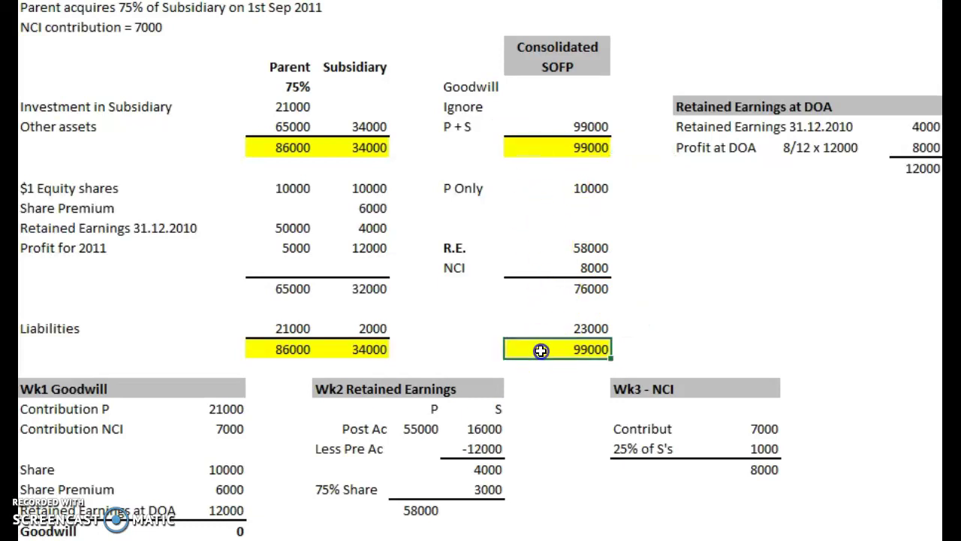